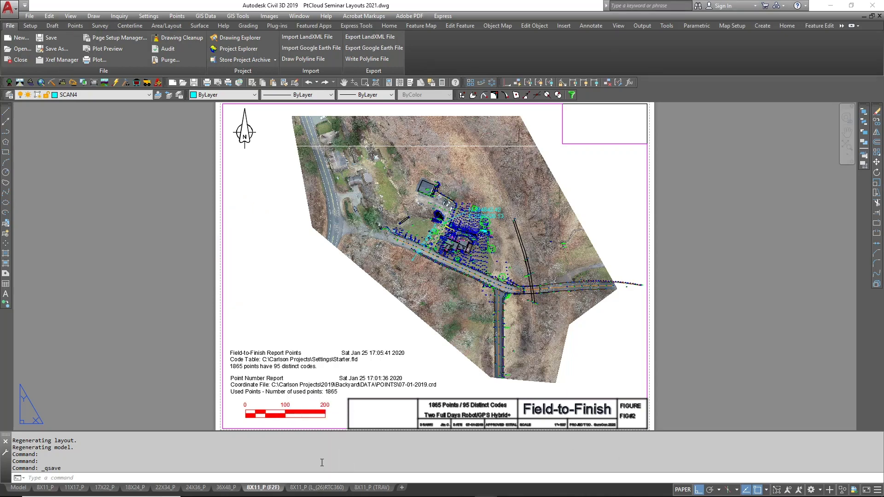
- Show the Leica RTC360 / FARO S350 scan comparison layout, 8X11_P (L_(26)RTC360)
{"action": "left_click", "coordinate": [317, 488]}
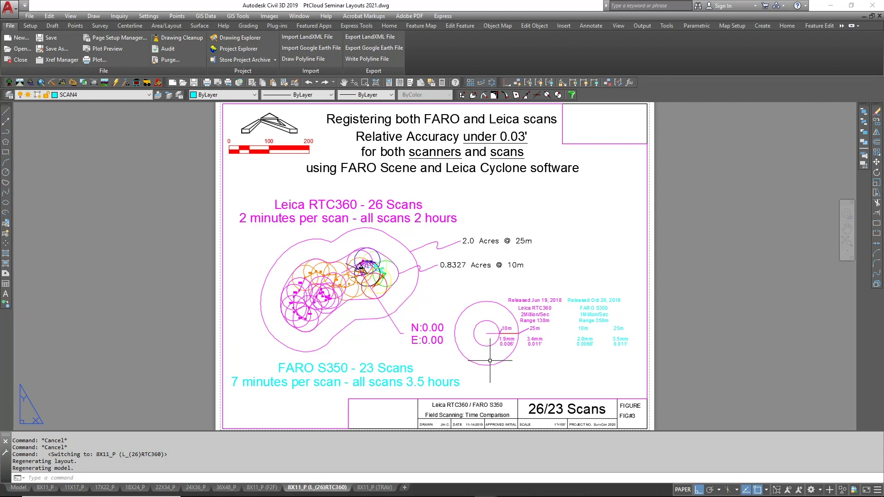
{"action": "left_click", "coordinate": [374, 488]}
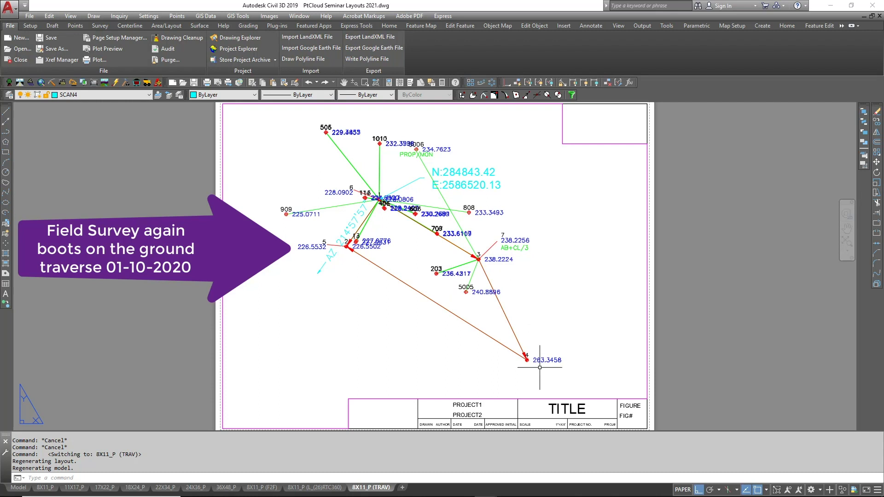
- Switch to model space in the viewport and launch Survey > Edit-Process Raw Data
{"action": "left_click", "coordinate": [683, 489]}
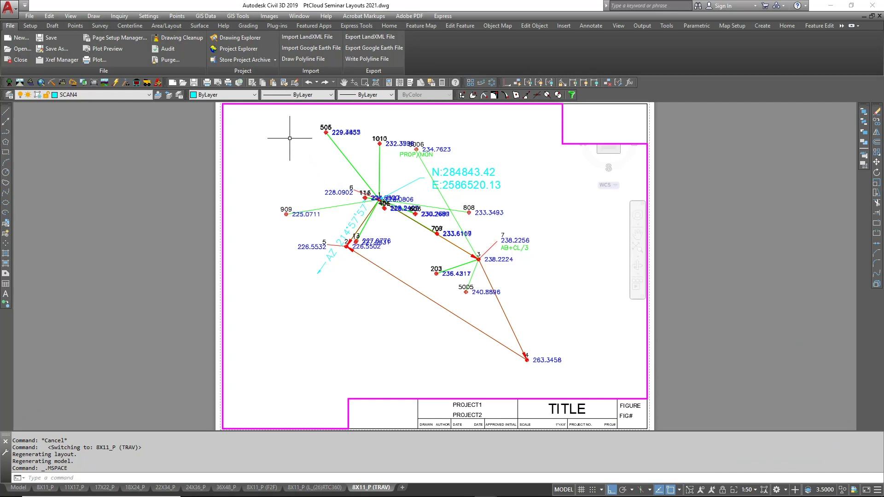
{"action": "left_click", "coordinate": [9, 83]}
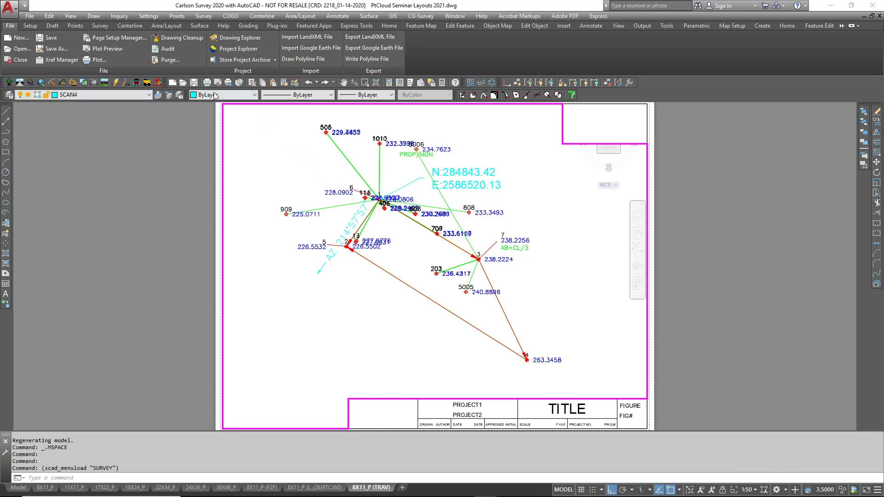
{"action": "left_click", "coordinate": [204, 16]}
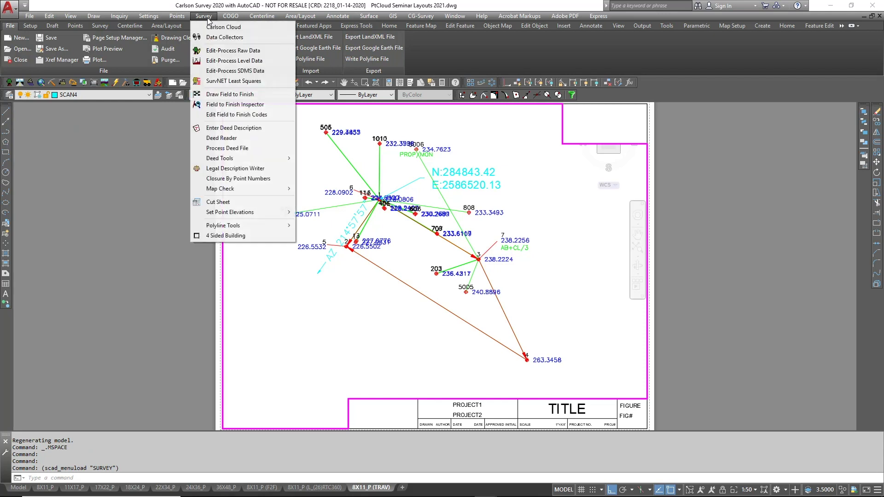
{"action": "left_click", "coordinate": [272, 52]}
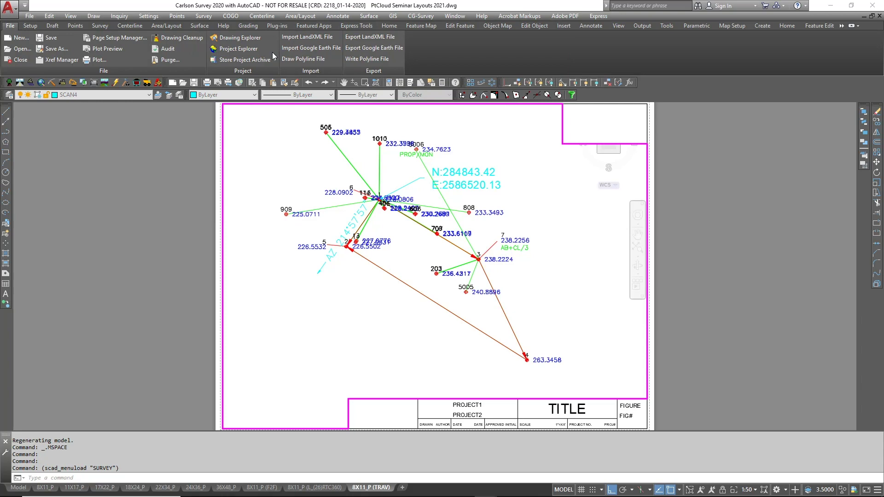
- Open raw file 2218_01-14-2020.rw5 in the editor and scroll through its records
{"action": "left_click", "coordinate": [251, 140]}
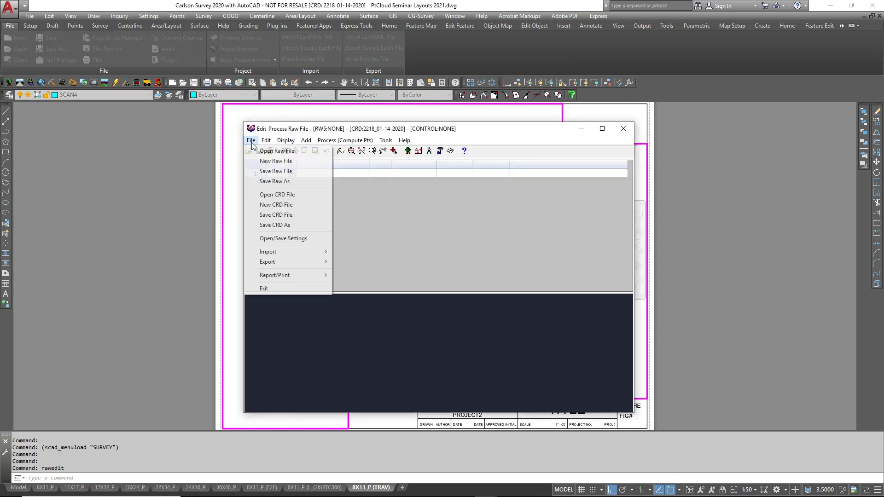
{"action": "left_click", "coordinate": [265, 151]}
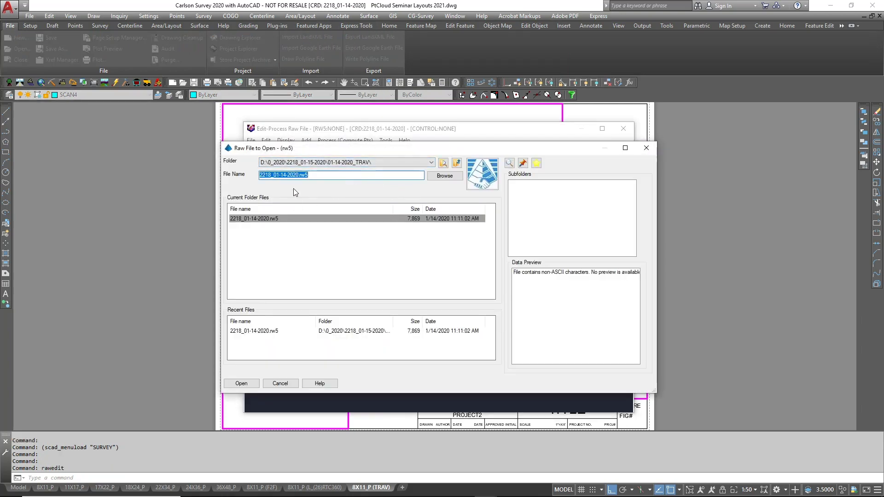
{"action": "left_click", "coordinate": [241, 384]}
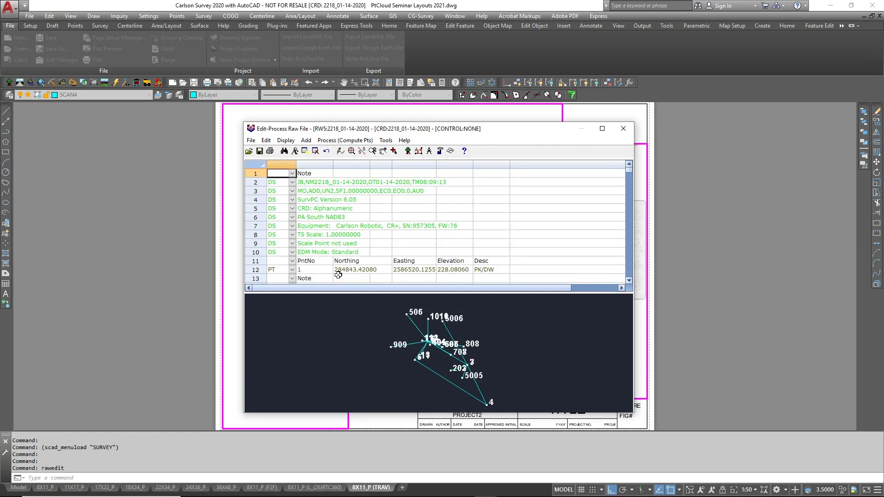
{"action": "scroll", "coordinate": [474, 263], "scroll_direction": "down", "scroll_amount": 3}
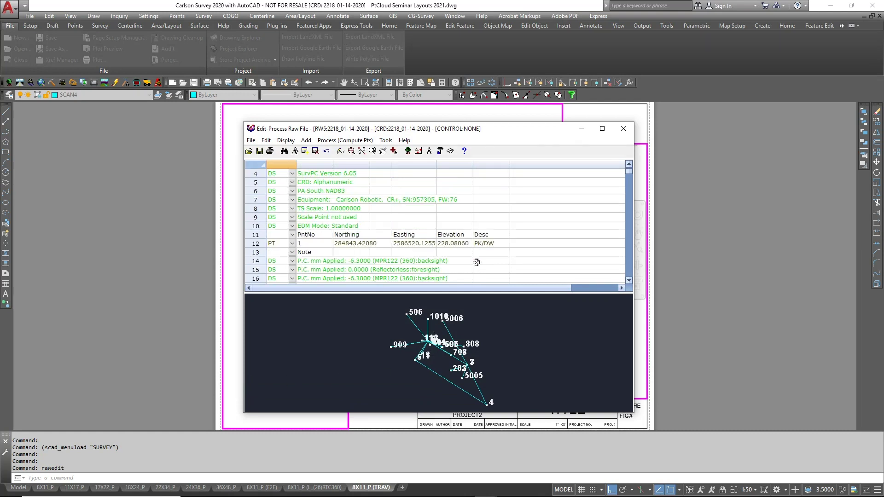
{"action": "scroll", "coordinate": [476, 262], "scroll_direction": "down", "scroll_amount": 1}
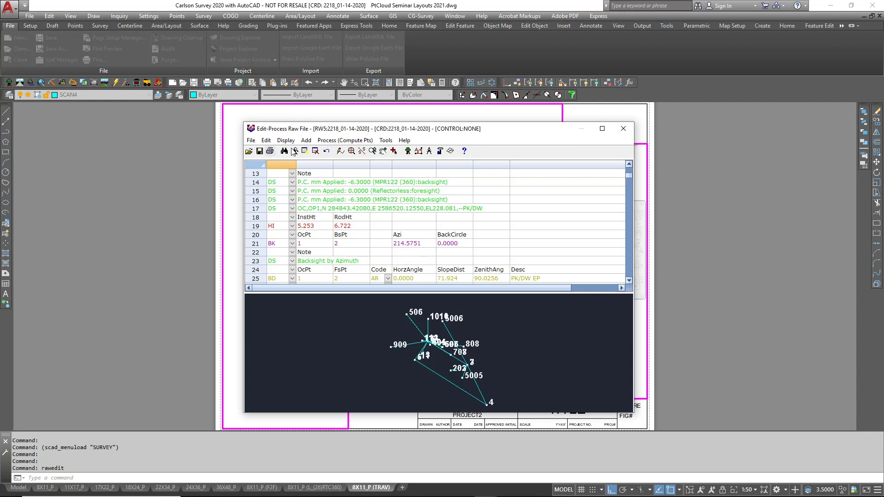
- Run No Adjust processing using last measurements, no backsight reciprocals, and Combined Scale Factor off
{"action": "left_click", "coordinate": [335, 141]}
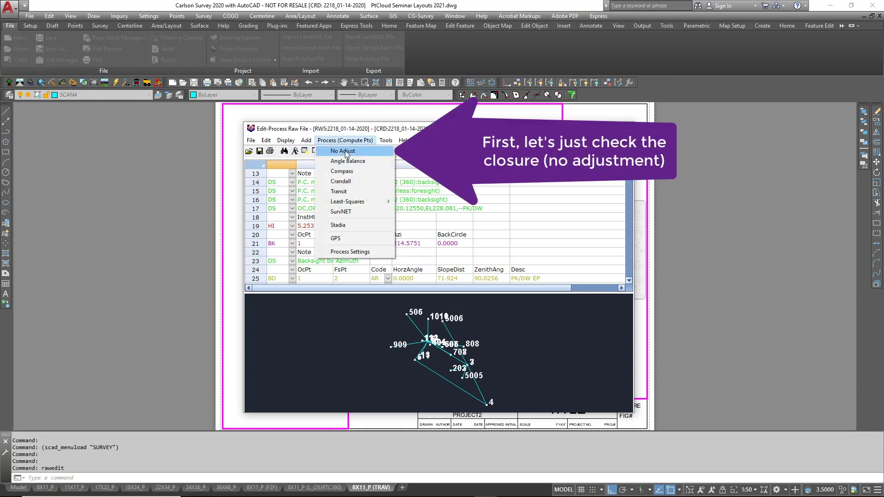
{"action": "left_click", "coordinate": [346, 151]}
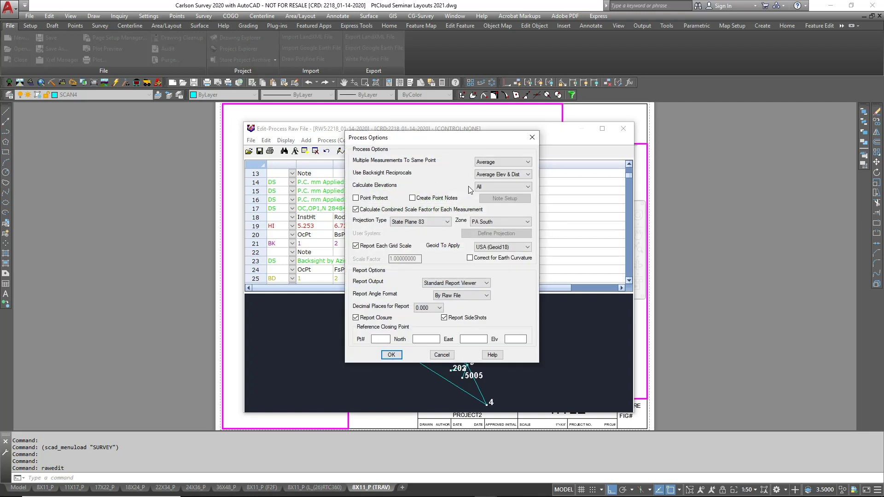
{"action": "left_click", "coordinate": [356, 210]}
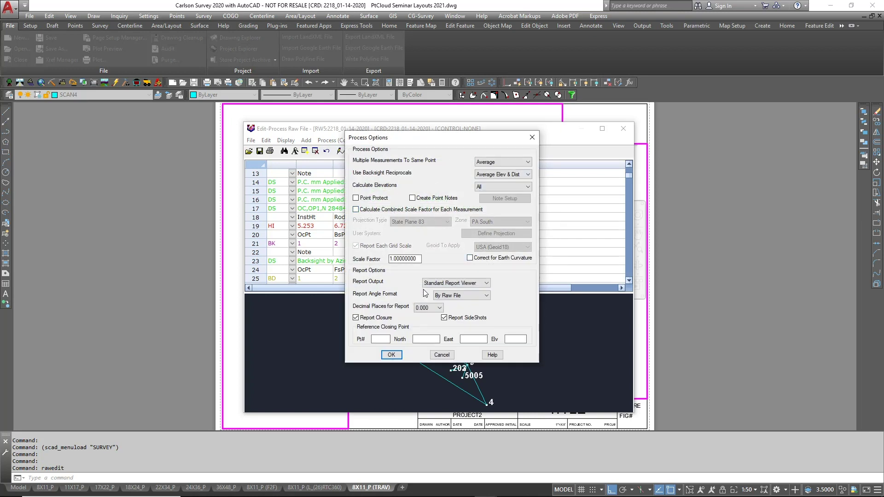
{"action": "left_click", "coordinate": [528, 164]}
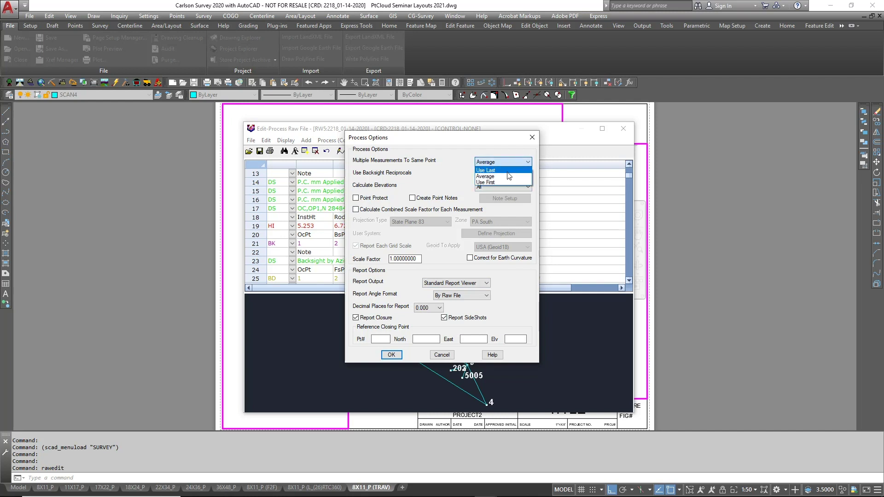
{"action": "left_click", "coordinate": [509, 176]}
{"action": "left_click", "coordinate": [510, 174]}
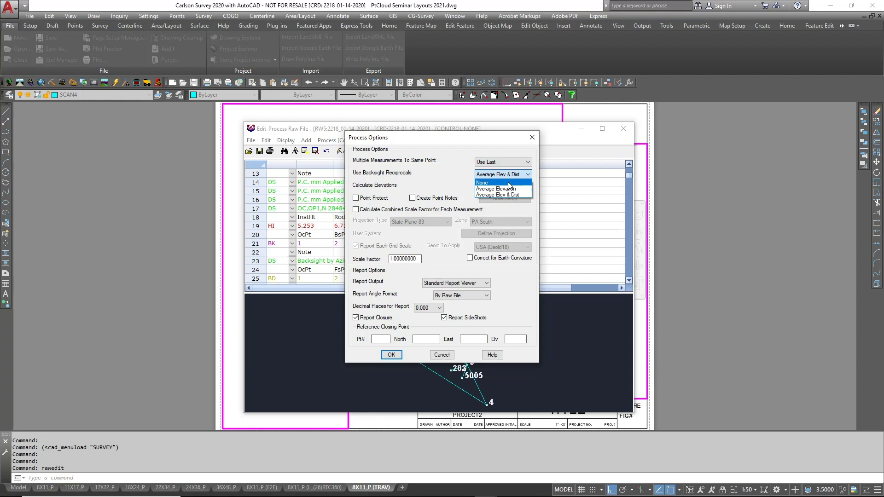
{"action": "left_click", "coordinate": [509, 181]}
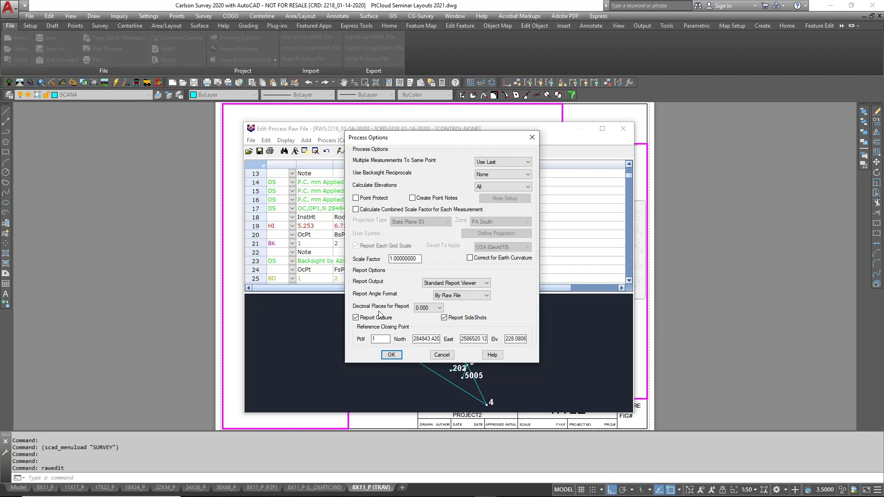
{"action": "left_click", "coordinate": [391, 354]}
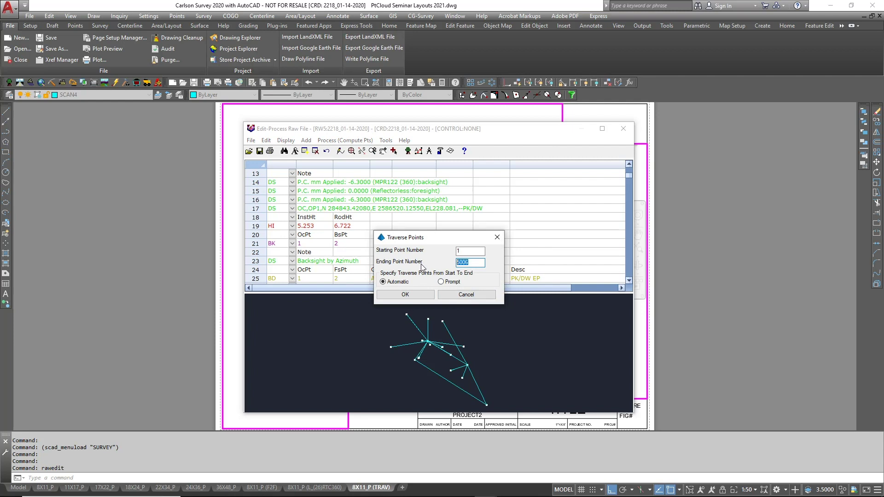
- Compute the traverse to ending point 6 and check the 0.00918 horizontal and 0.02731 vertical errors
{"action": "type", "text": "6"}
{"action": "left_click", "coordinate": [409, 295]}
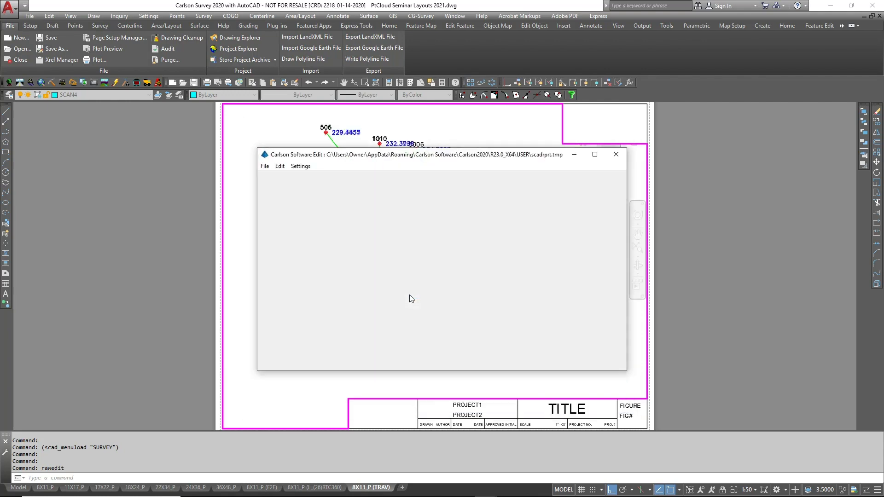
{"action": "scroll", "coordinate": [411, 299], "scroll_direction": "down", "scroll_amount": 2}
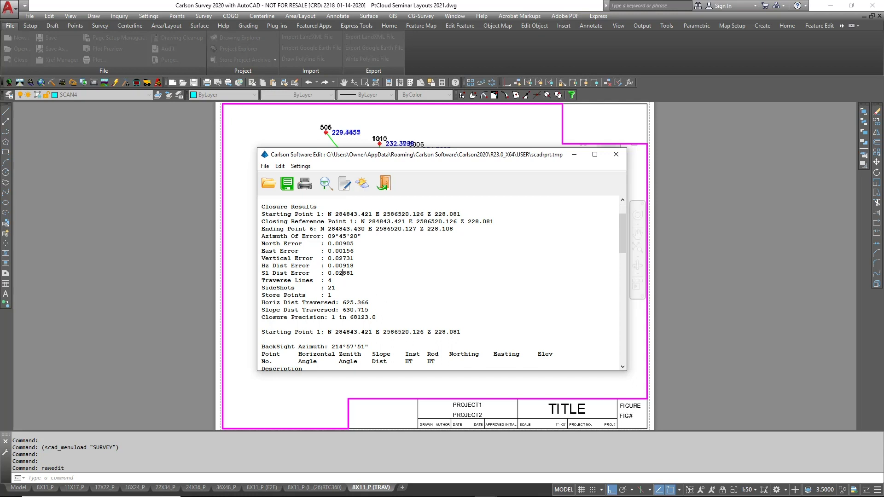
{"action": "left_click_drag", "start_coordinate": [354, 266], "coordinate": [329, 266]}
{"action": "left_click_drag", "start_coordinate": [354, 258], "coordinate": [328, 259]}
- Close the closure report and open the Process (Compute Pts) menu
{"action": "left_click", "coordinate": [383, 184]}
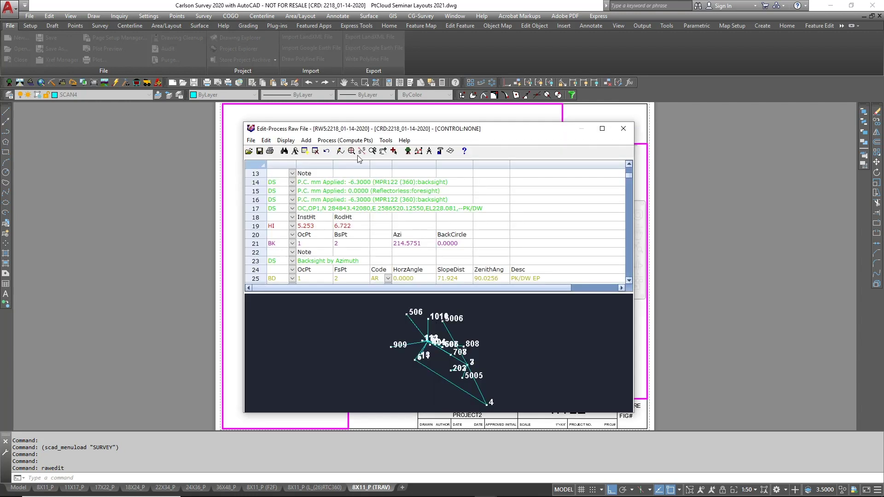
{"action": "left_click", "coordinate": [342, 140]}
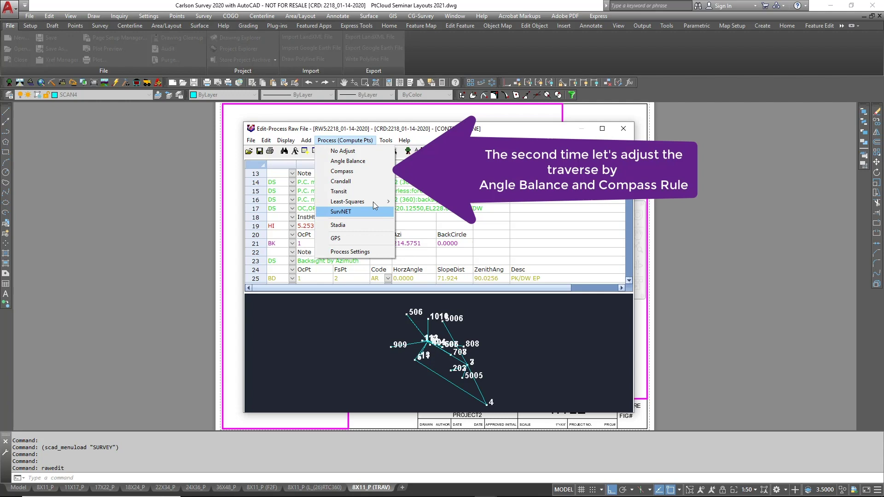
- Choose Compass closing on point 3, averaging measurements and backsight reciprocals, with combined scale factor on
{"action": "left_click", "coordinate": [357, 172]}
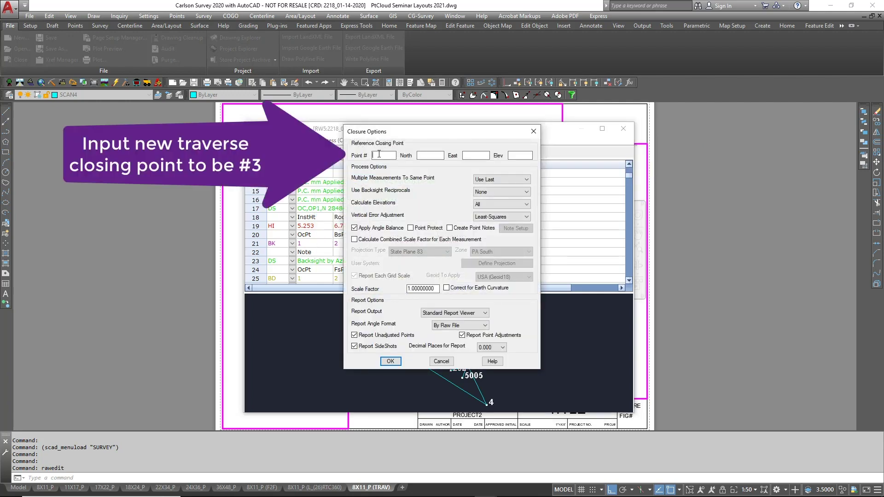
{"action": "type", "text": "3"}
{"action": "left_click", "coordinate": [525, 179]}
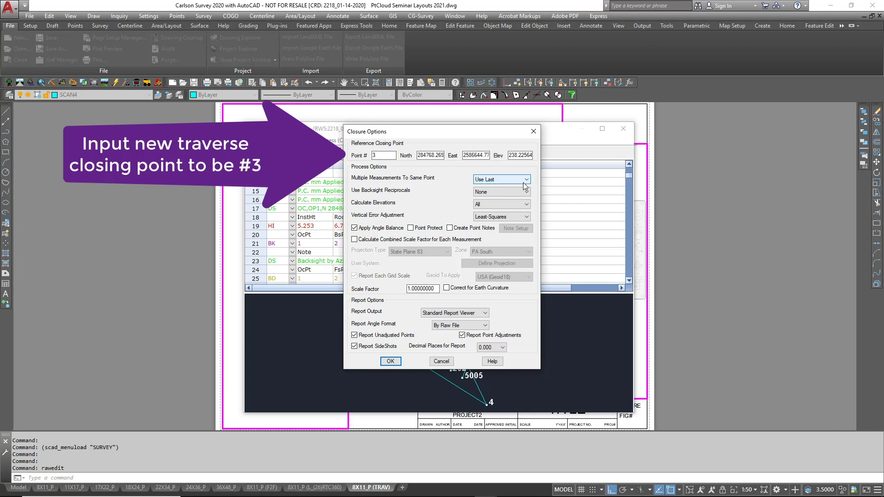
{"action": "left_click", "coordinate": [511, 193]}
{"action": "left_click", "coordinate": [524, 192]}
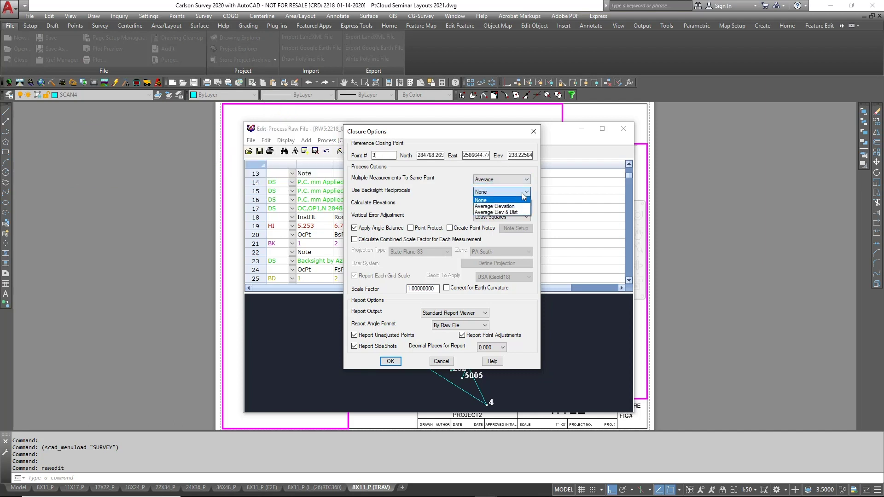
{"action": "left_click", "coordinate": [522, 213]}
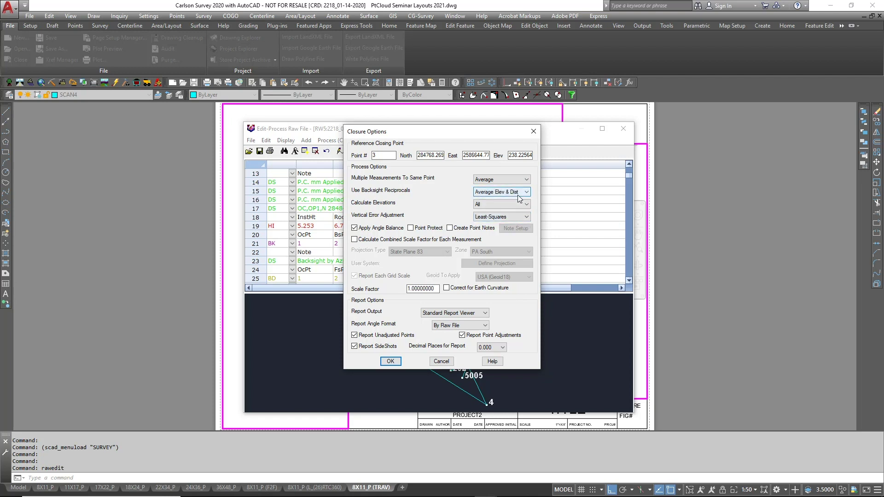
{"action": "left_click", "coordinate": [520, 205]}
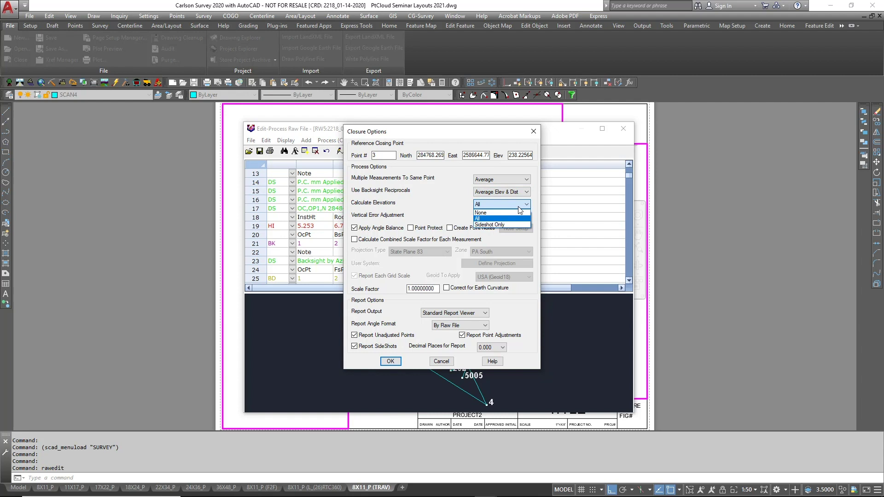
{"action": "left_click", "coordinate": [520, 210]}
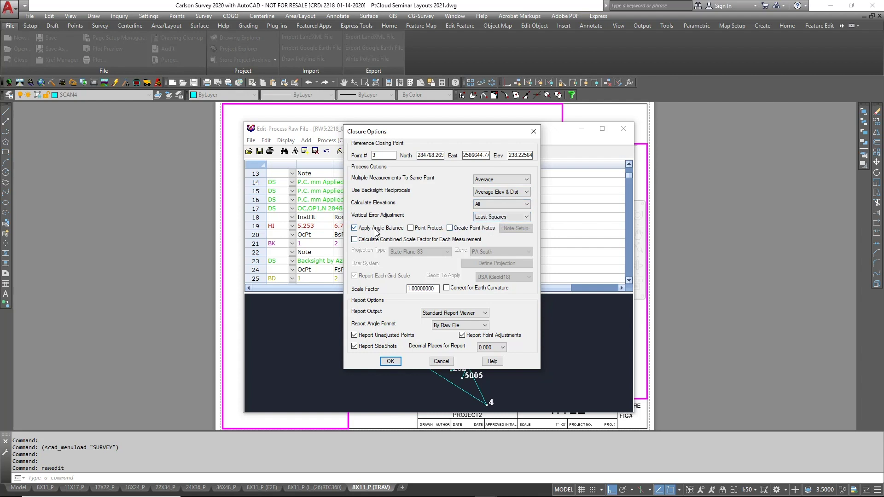
{"action": "left_click", "coordinate": [354, 240]}
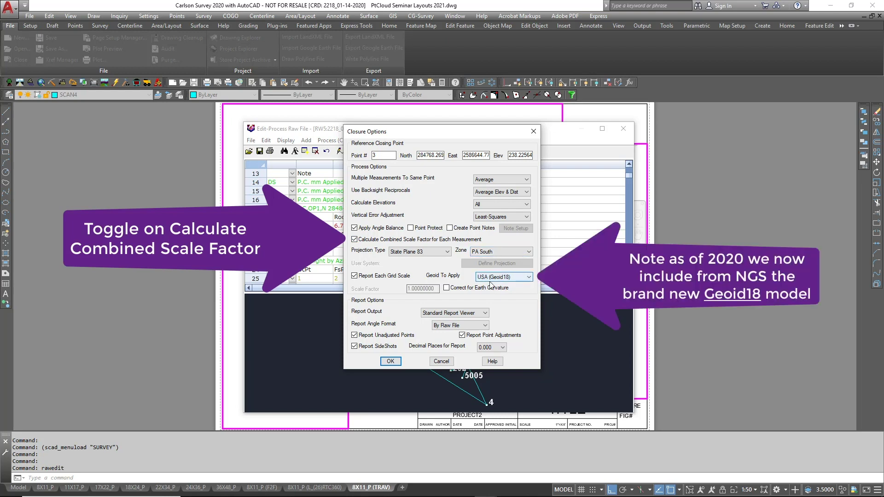
- Keep USA (Geoid18) as the geoid model and accept the closure options
{"action": "left_click", "coordinate": [529, 278]}
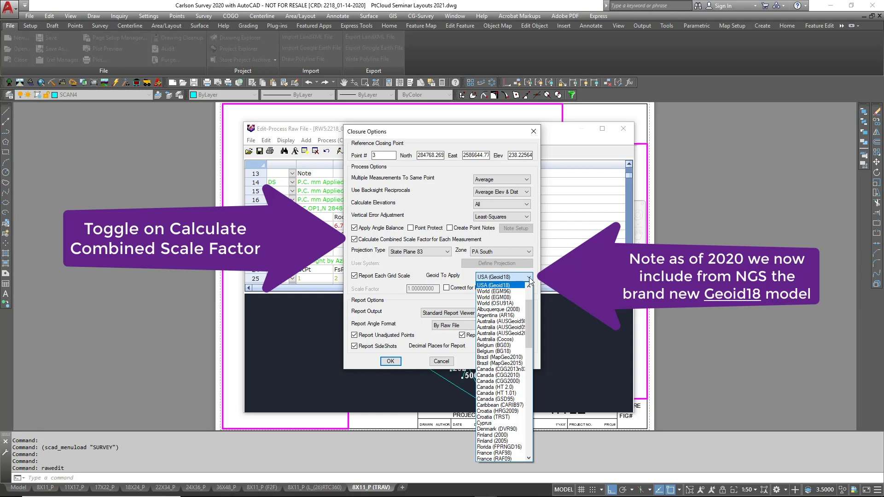
{"action": "scroll", "coordinate": [530, 288], "scroll_direction": "up", "scroll_amount": 1}
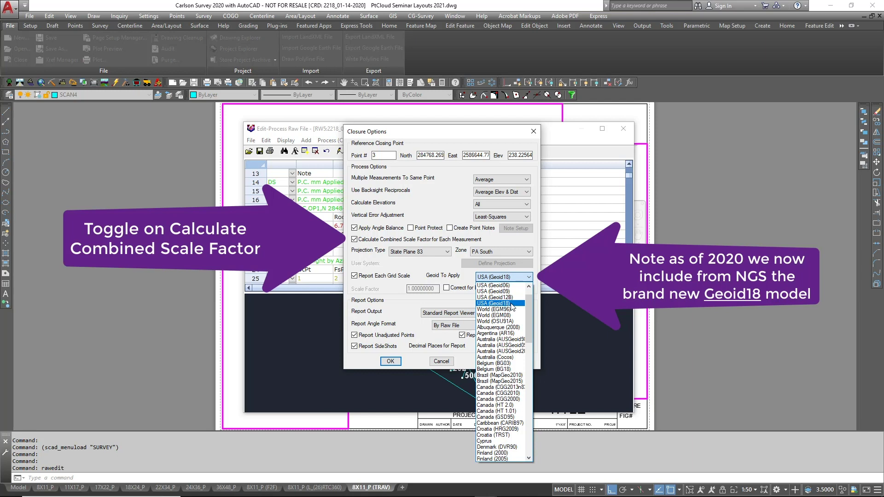
{"action": "left_click", "coordinate": [511, 304]}
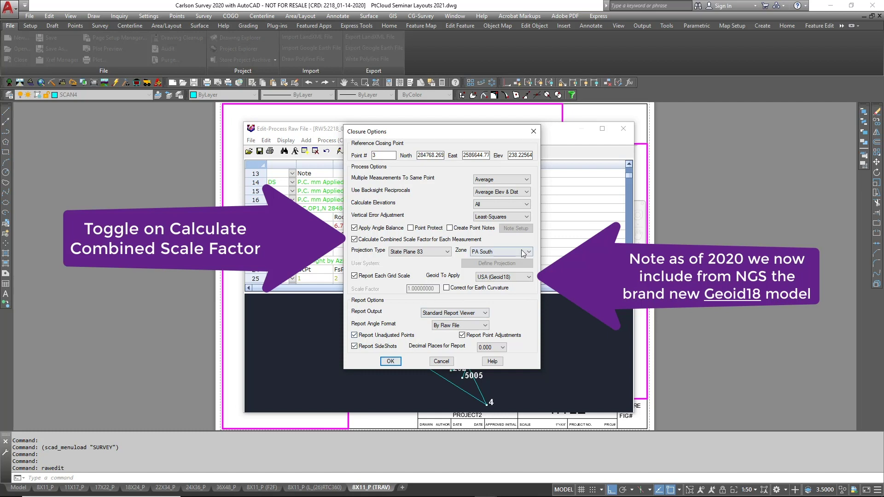
{"action": "left_click", "coordinate": [388, 361]}
- Change the traverse ending point from 5006 to 7
{"action": "left_click", "coordinate": [468, 262]}
{"action": "type", "text": "5006"}
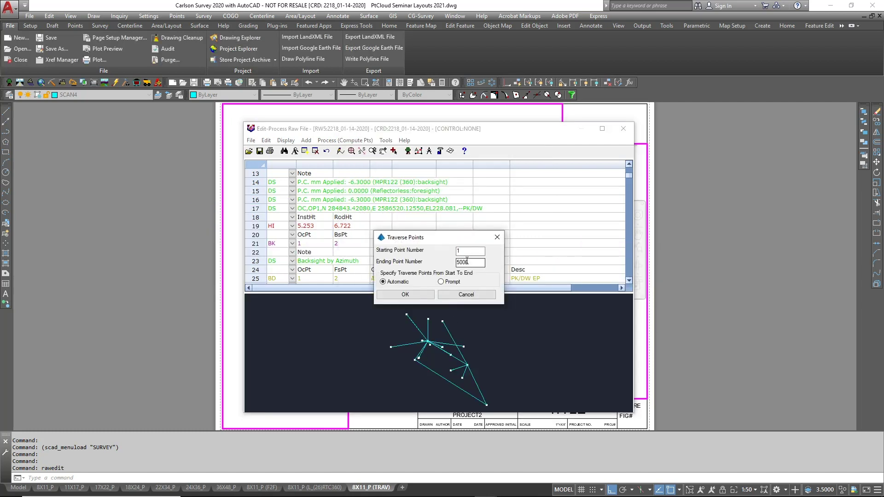
{"action": "left_click_drag", "start_coordinate": [468, 263], "coordinate": [454, 261]}
{"action": "type", "text": "7"}
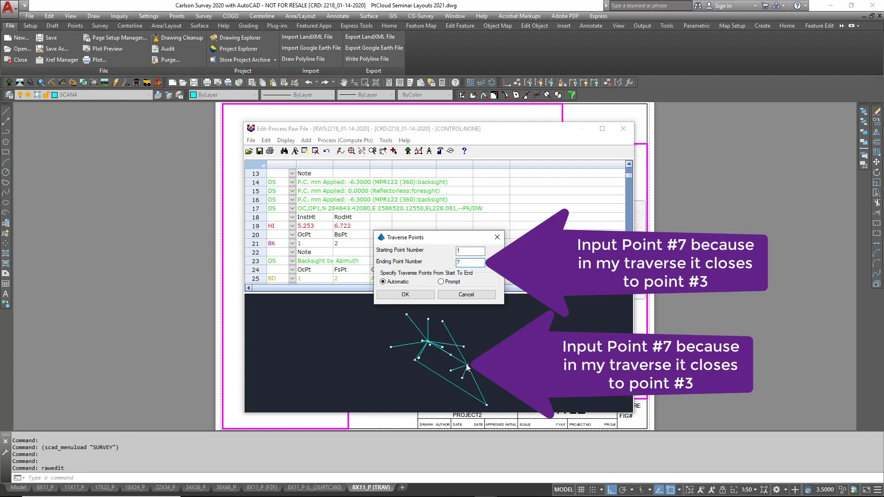
{"action": "left_click", "coordinate": [409, 294]}
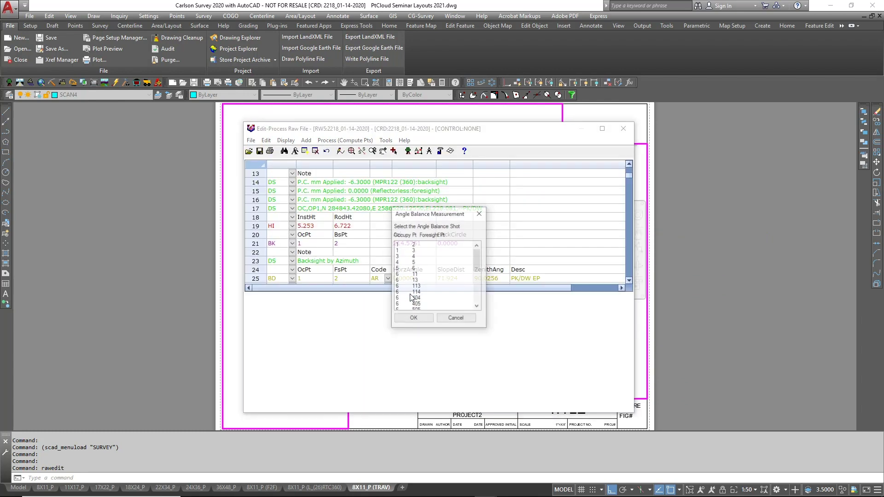
- Angle-balance on shot 6–7 against a reference closing angle from point 1 to 3
{"action": "left_click_drag", "start_coordinate": [477, 261], "coordinate": [477, 283]}
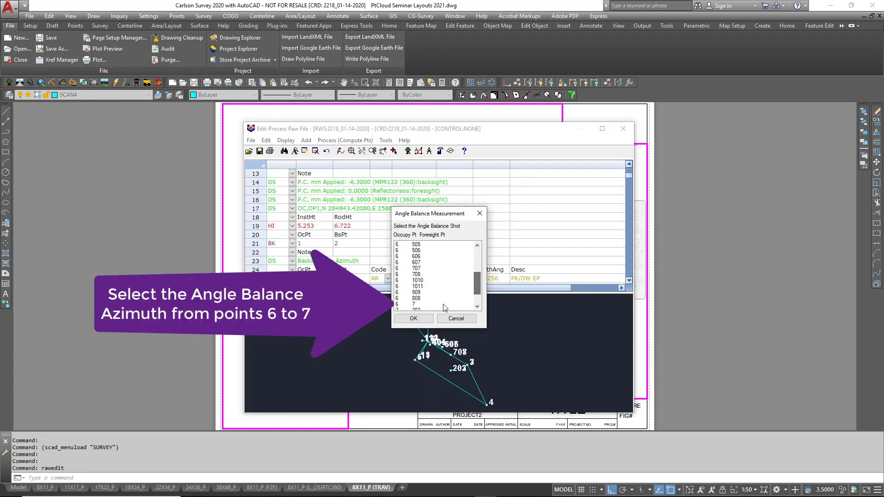
{"action": "left_click", "coordinate": [415, 305]}
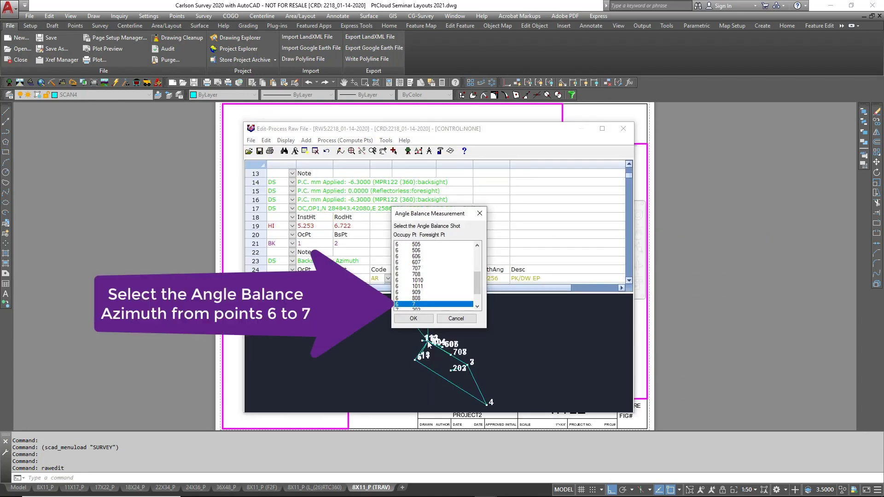
{"action": "left_click", "coordinate": [416, 318]}
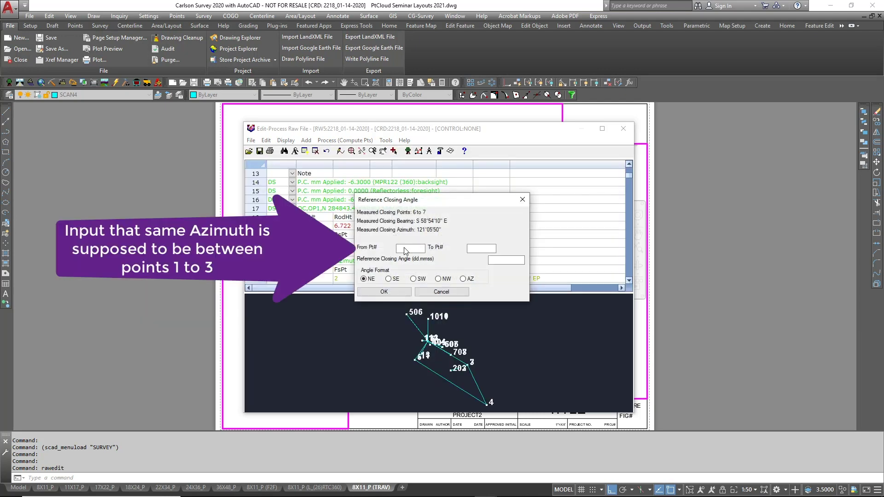
{"action": "left_click", "coordinate": [406, 249]}
{"action": "type", "text": "1"}
{"action": "left_click", "coordinate": [470, 248]}
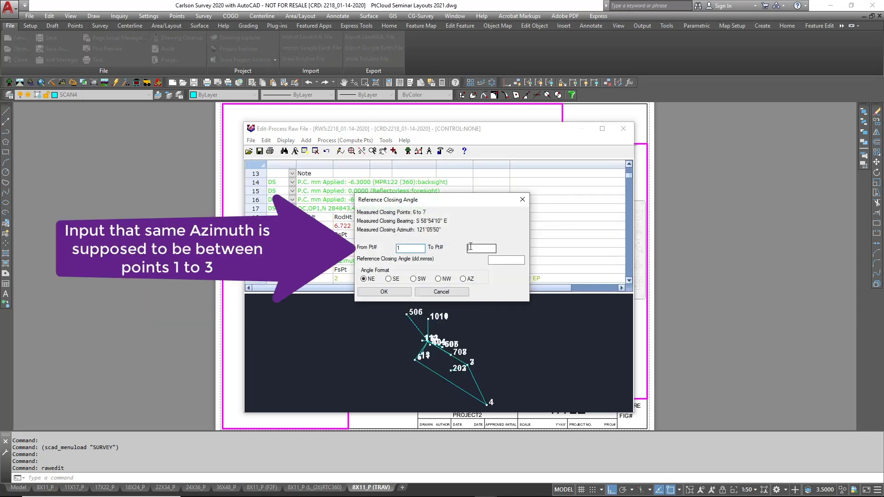
{"action": "type", "text": "3"}
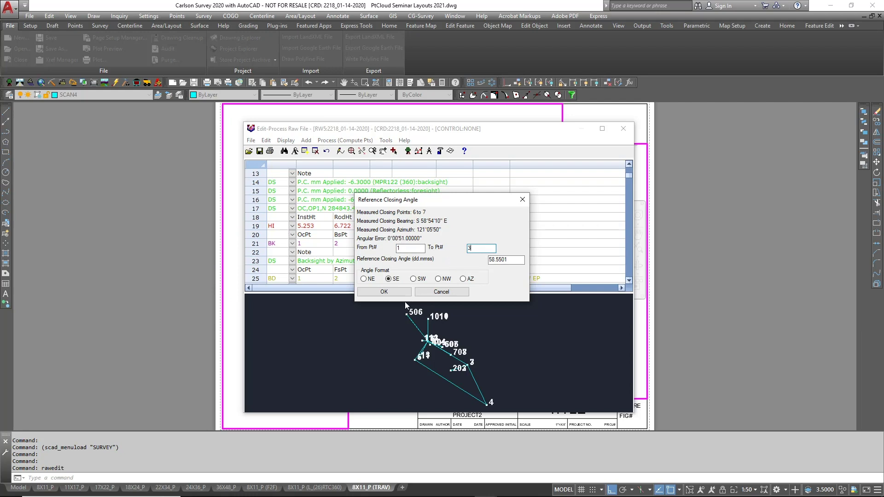
{"action": "left_click", "coordinate": [385, 292]}
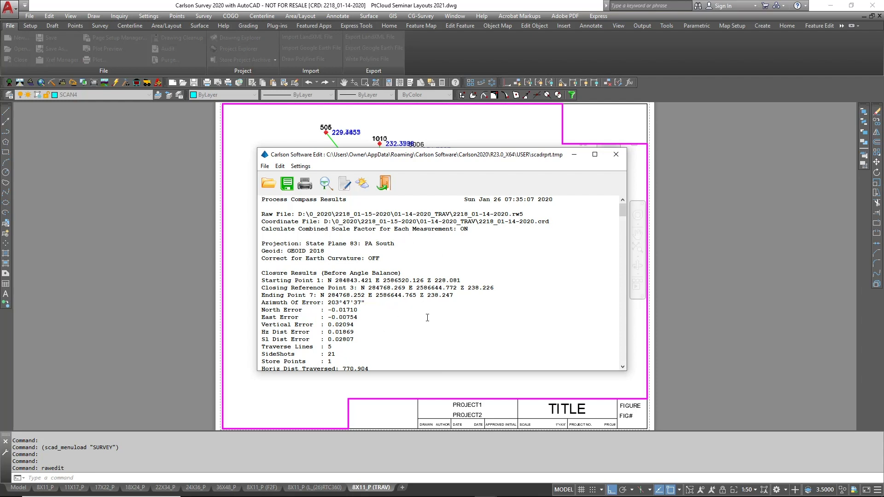
- Scroll the compass report, connect to Wi-Fi network CBCI-02A6-2.4, then close the report
{"action": "scroll", "coordinate": [427, 318], "scroll_direction": "down", "scroll_amount": 2}
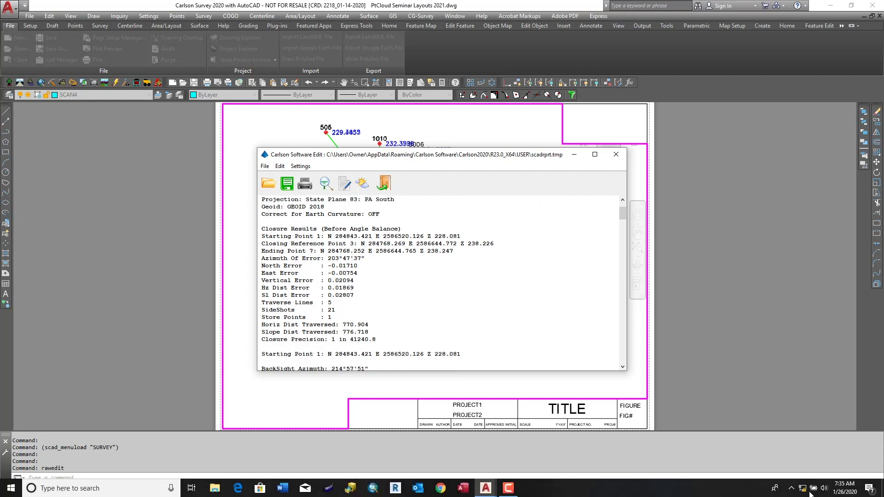
{"action": "left_click", "coordinate": [802, 488]}
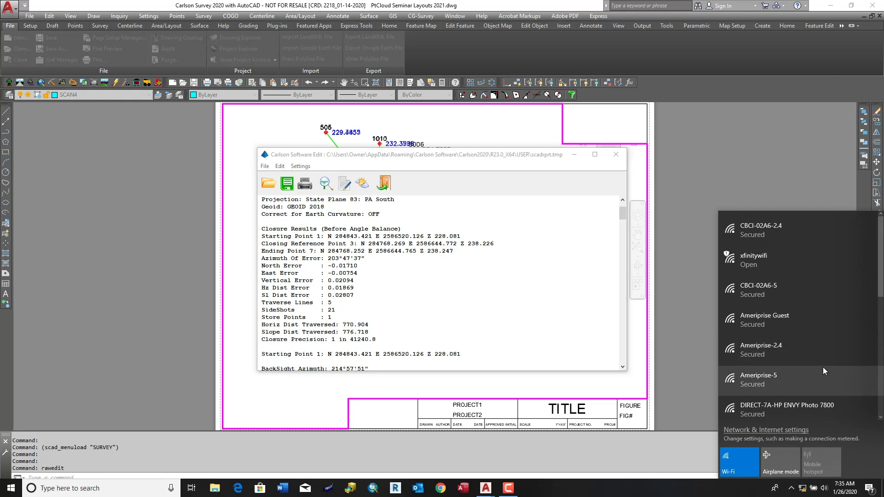
{"action": "left_click", "coordinate": [797, 232]}
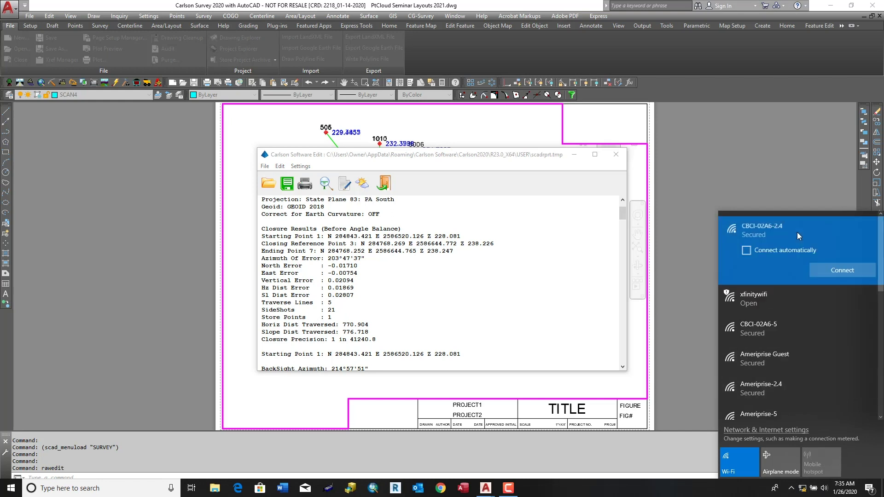
{"action": "left_click", "coordinate": [845, 273]}
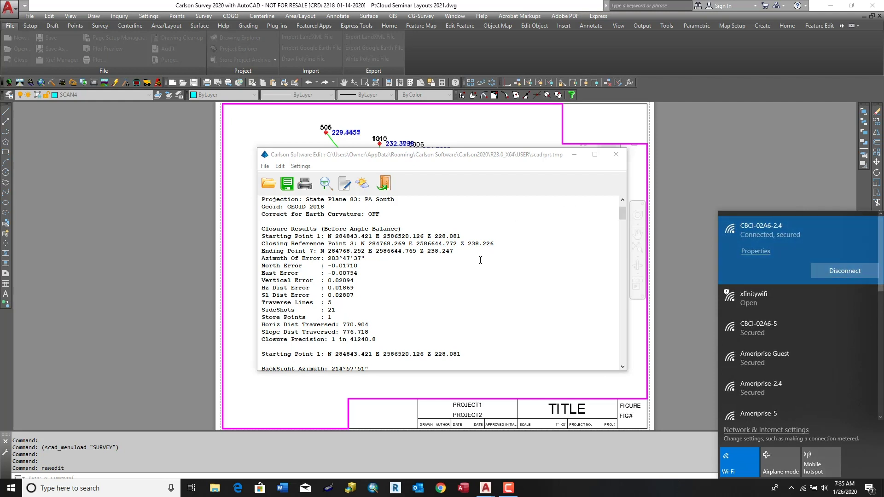
{"action": "left_click", "coordinate": [618, 154]}
{"action": "left_click", "coordinate": [619, 155]}
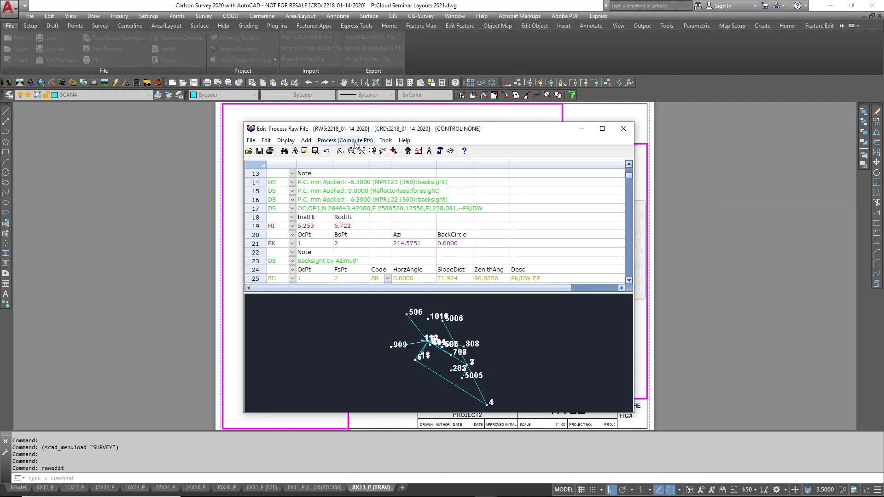
- Rerun Compass processing with closing point 3 and Least-Squares vertical error adjustment
{"action": "left_click", "coordinate": [353, 141]}
{"action": "left_click", "coordinate": [352, 171]}
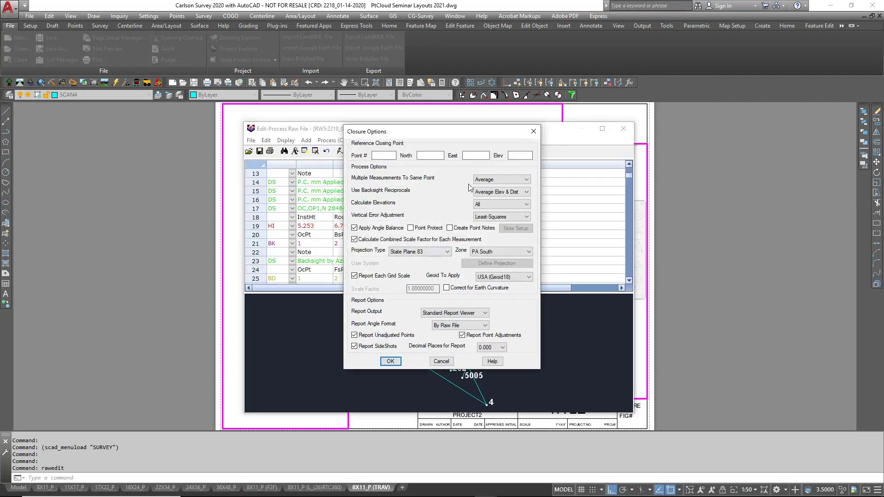
{"action": "left_click", "coordinate": [384, 154]}
{"action": "type", "text": "3"}
{"action": "left_click", "coordinate": [388, 363]}
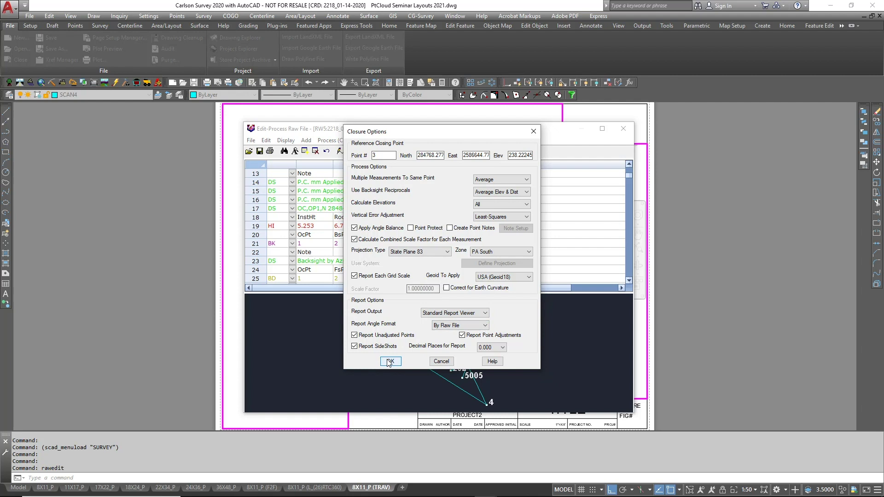
{"action": "left_click", "coordinate": [503, 216]}
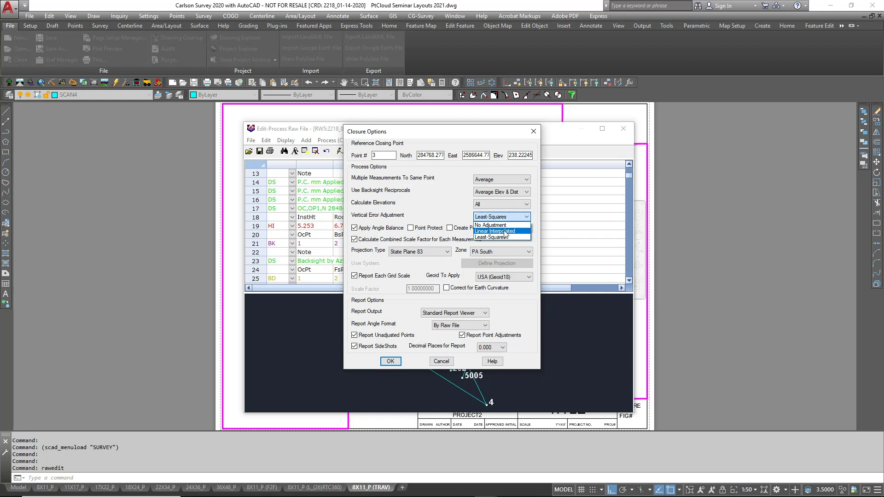
{"action": "left_click", "coordinate": [505, 238]}
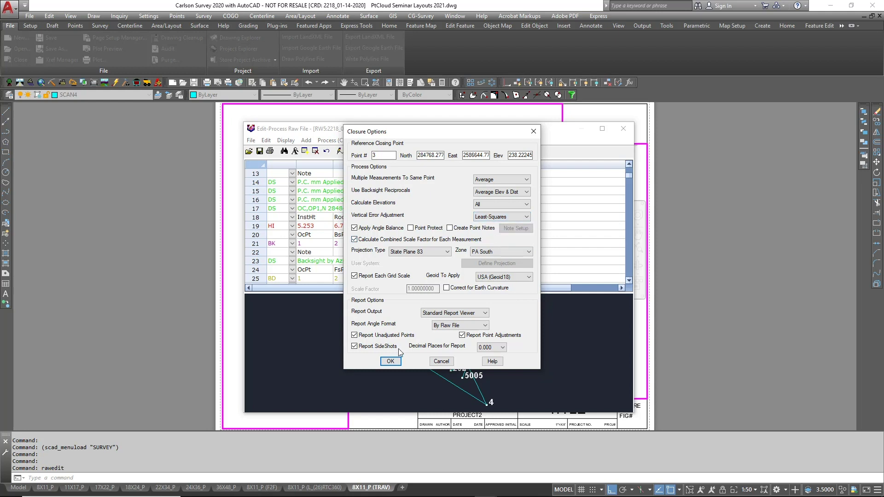
{"action": "left_click", "coordinate": [390, 362]}
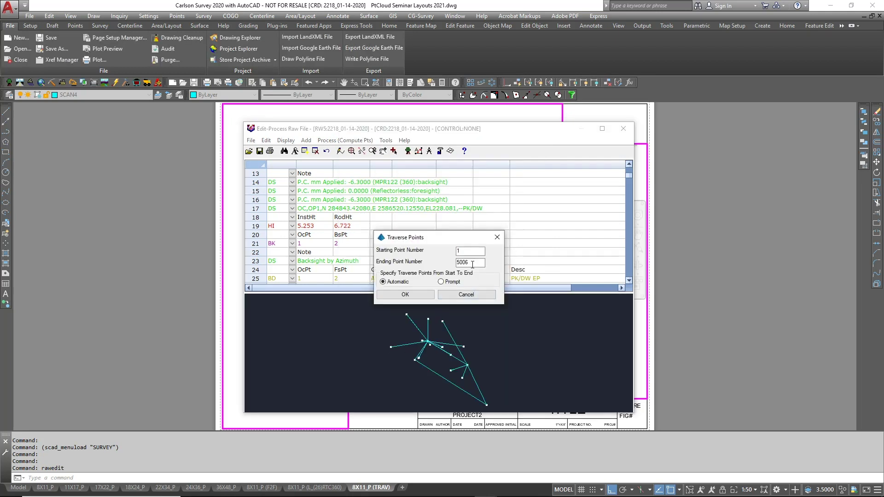
- Set the traverse ending point to 7 and choose shot 6–7 for angle balance
{"action": "left_click_drag", "start_coordinate": [477, 262], "coordinate": [448, 266]}
{"action": "type", "text": "7"}
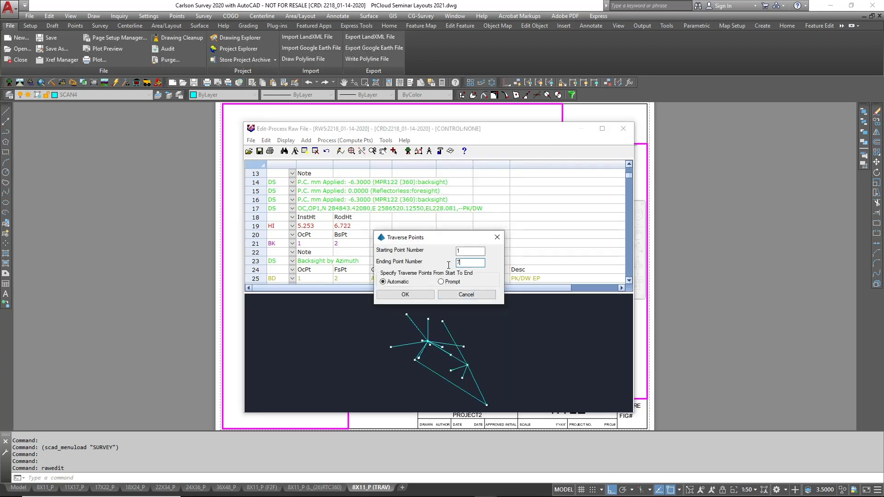
{"action": "left_click", "coordinate": [414, 295]}
{"action": "scroll", "coordinate": [477, 295], "scroll_direction": "down", "scroll_amount": 4}
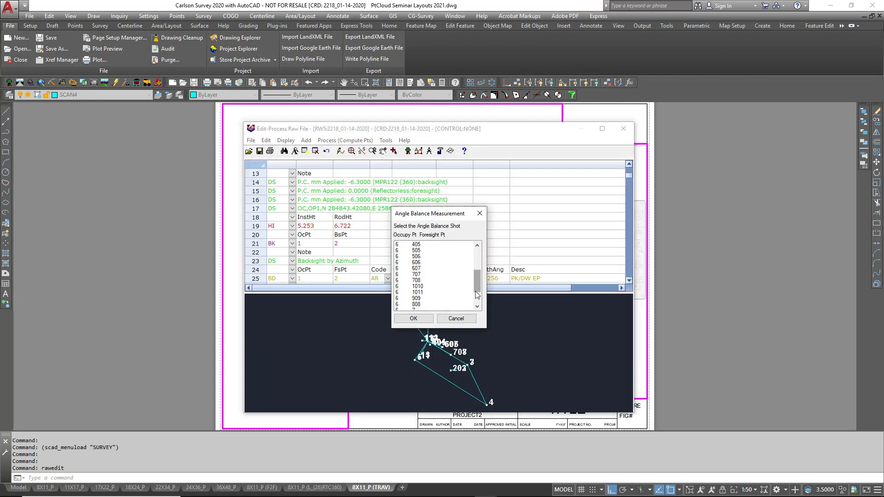
{"action": "left_click", "coordinate": [412, 304]}
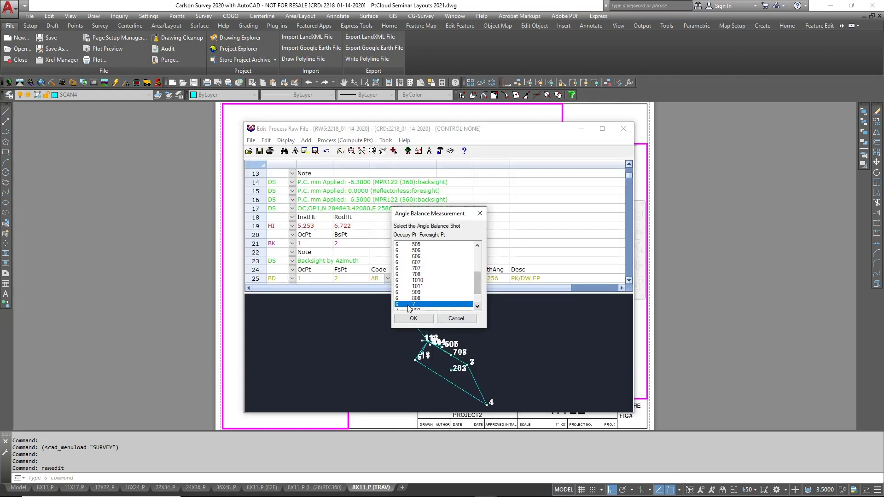
{"action": "left_click", "coordinate": [413, 318]}
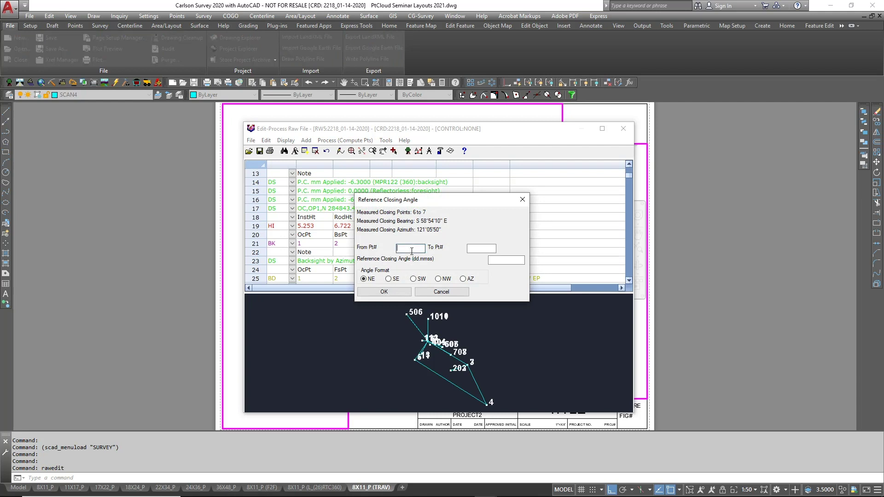
- Enter reference angle From point 1 To point 3 and run the adjustment
{"action": "type", "text": "1"}
{"action": "left_click", "coordinate": [490, 248]}
{"action": "type", "text": "3"}
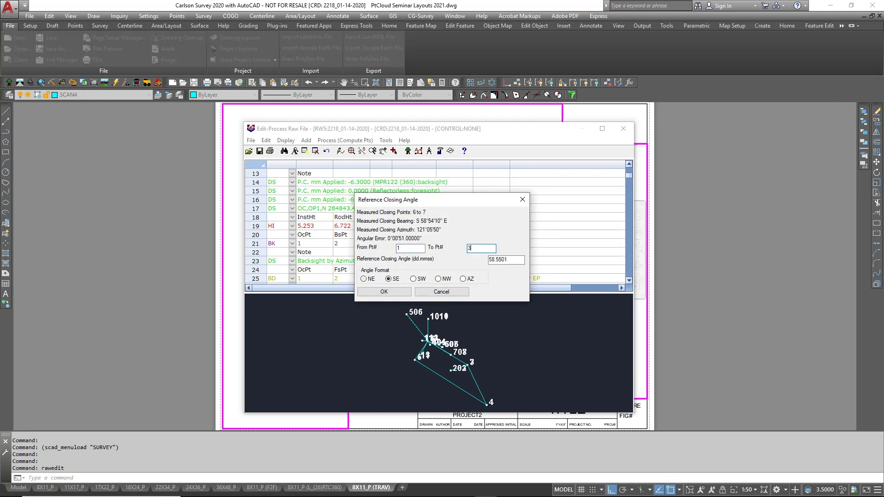
{"action": "left_click", "coordinate": [393, 291]}
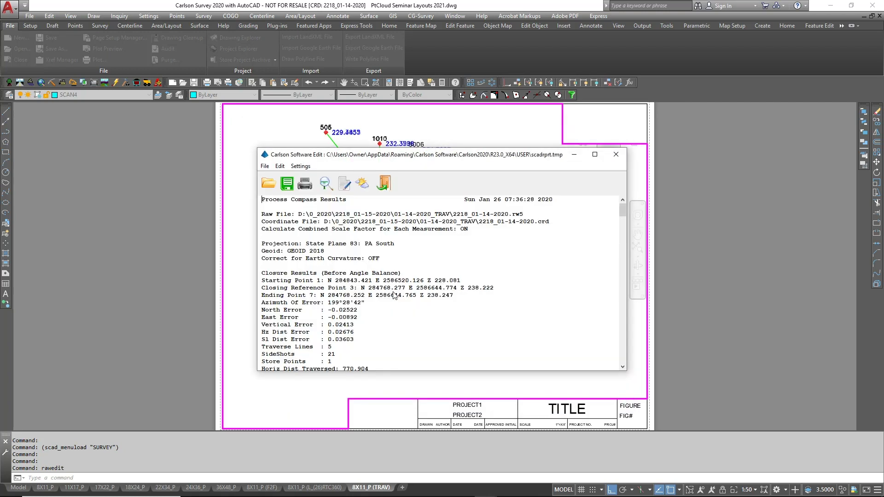
- Scroll through the closure report and highlight the vertical error value
{"action": "scroll", "coordinate": [414, 292], "scroll_direction": "down", "scroll_amount": 9}
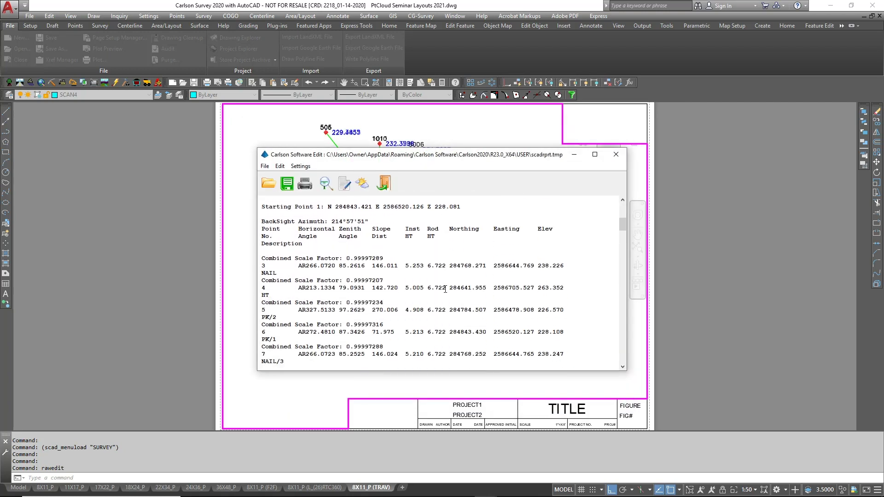
{"action": "scroll", "coordinate": [445, 289], "scroll_direction": "down", "scroll_amount": 5}
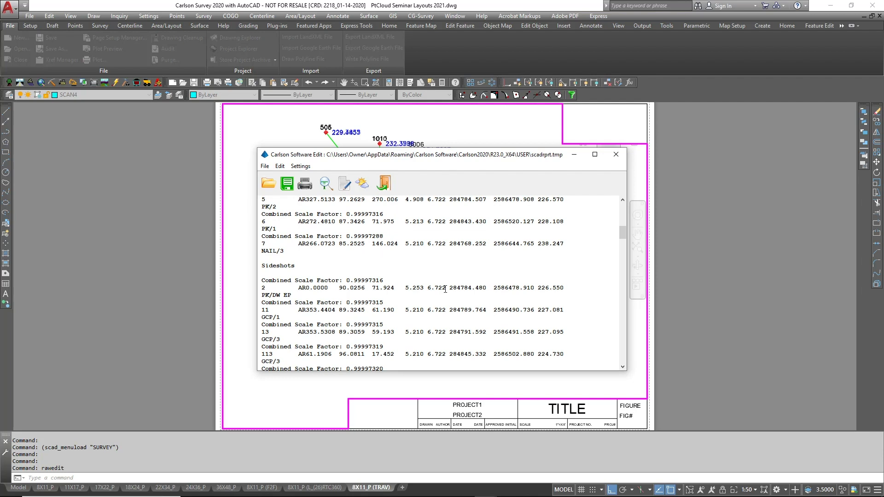
{"action": "scroll", "coordinate": [445, 289], "scroll_direction": "down", "scroll_amount": 4}
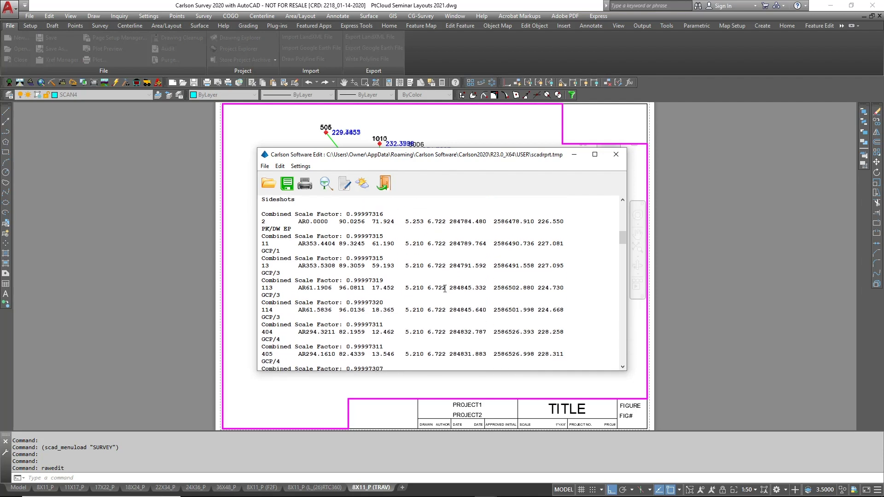
{"action": "scroll", "coordinate": [443, 292], "scroll_direction": "down", "scroll_amount": 5}
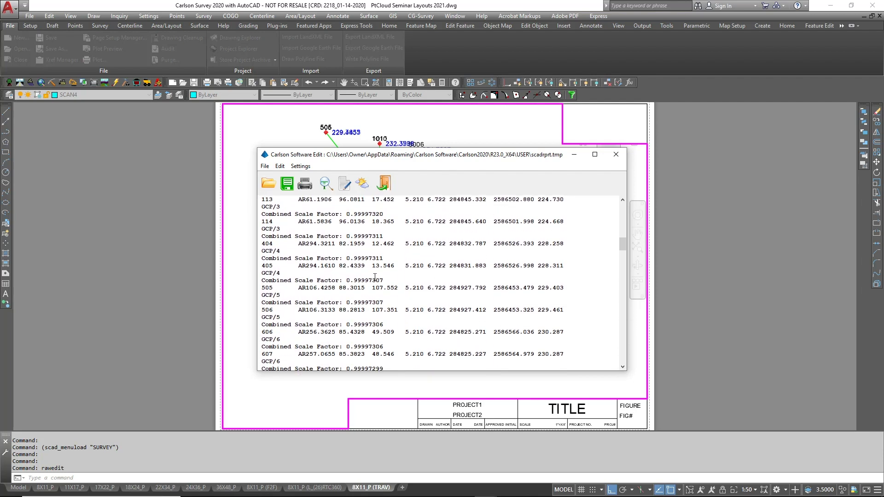
{"action": "scroll", "coordinate": [375, 277], "scroll_direction": "down", "scroll_amount": 10}
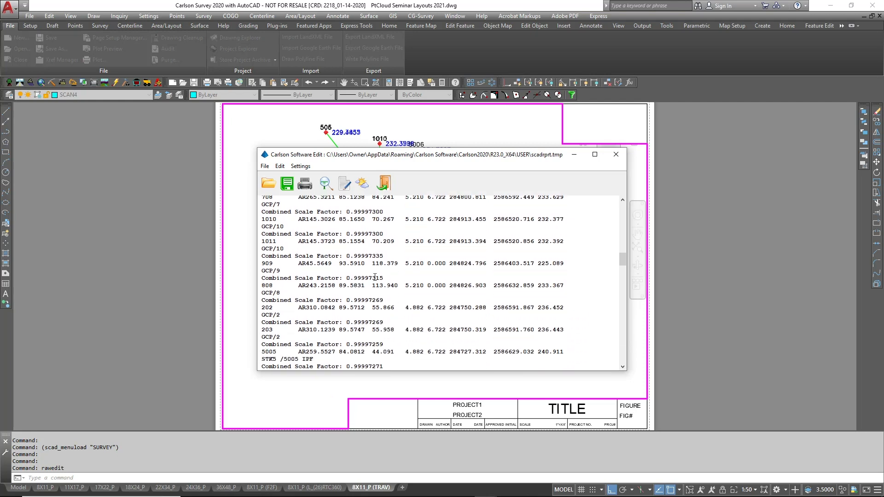
{"action": "scroll", "coordinate": [374, 277], "scroll_direction": "down", "scroll_amount": 1}
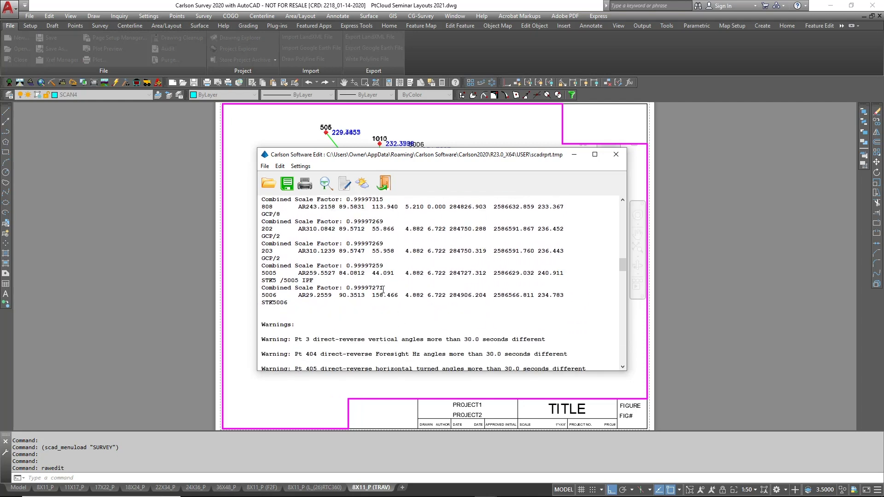
{"action": "scroll", "coordinate": [383, 289], "scroll_direction": "down", "scroll_amount": 10}
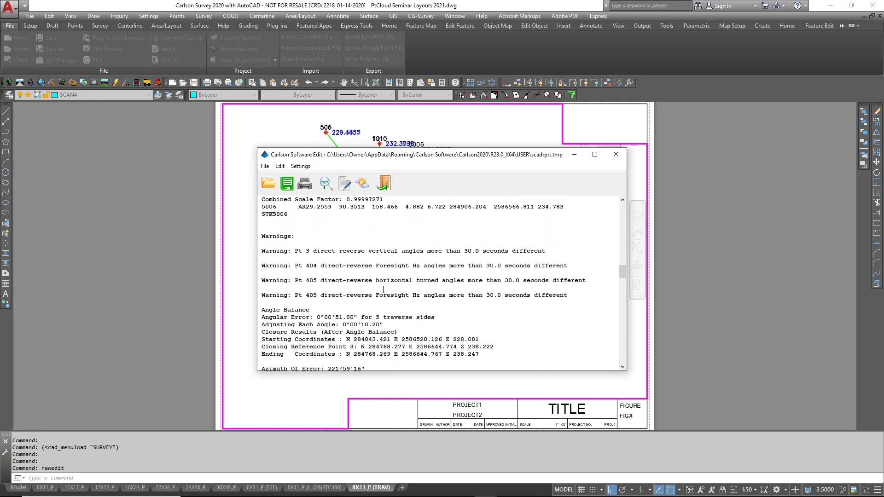
{"action": "scroll", "coordinate": [383, 290], "scroll_direction": "up", "scroll_amount": 3}
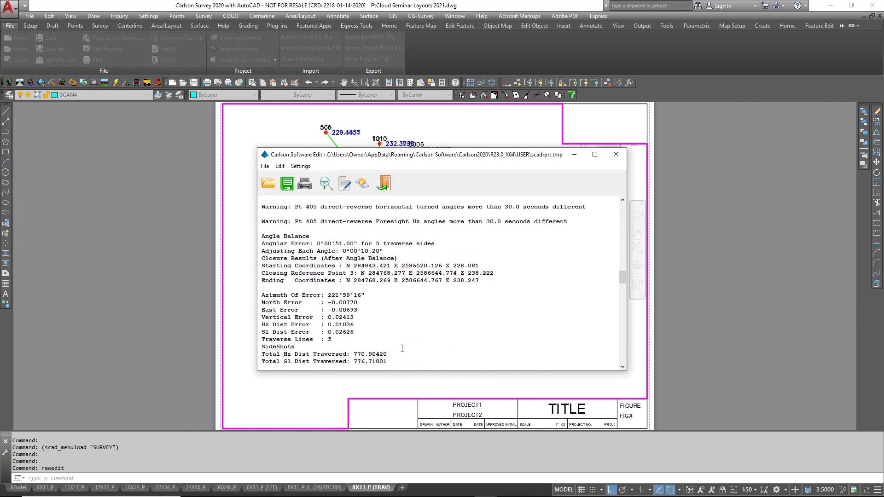
{"action": "scroll", "coordinate": [398, 354], "scroll_direction": "down", "scroll_amount": 1}
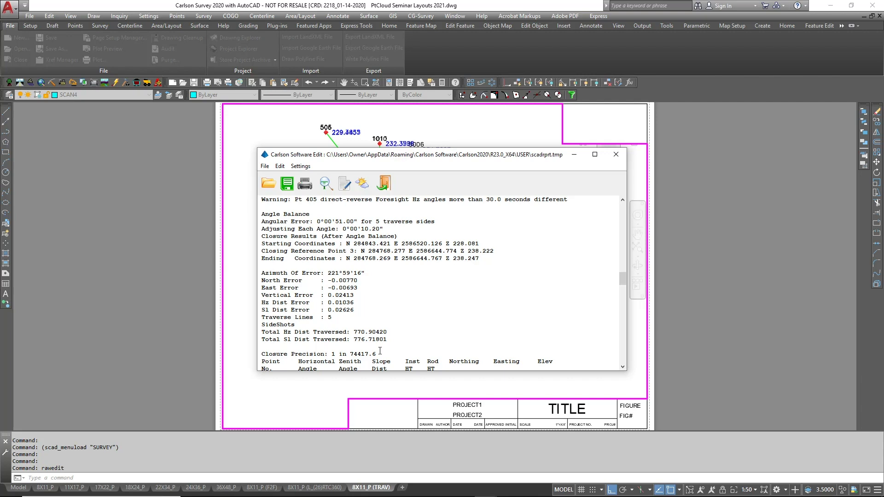
{"action": "left_click_drag", "start_coordinate": [355, 302], "coordinate": [330, 298]}
- Review the compass adjustment and sideshot sections, then close the report
{"action": "scroll", "coordinate": [361, 296], "scroll_direction": "down", "scroll_amount": 3}
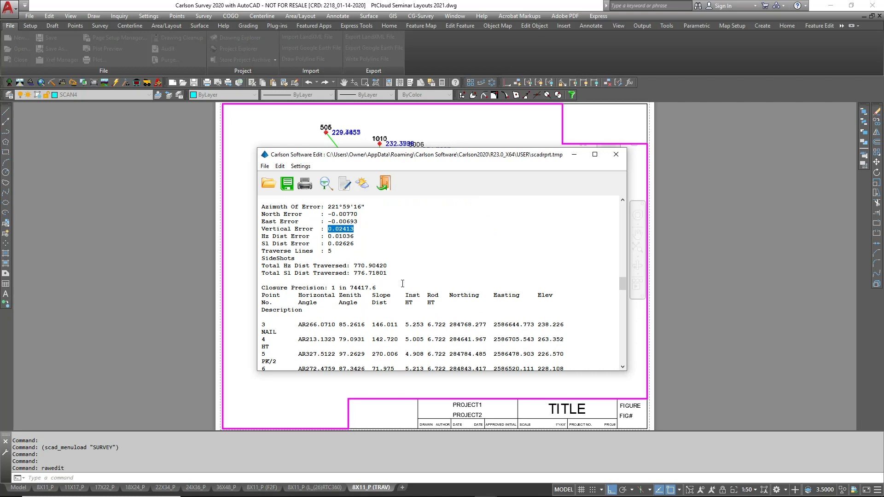
{"action": "scroll", "coordinate": [403, 284], "scroll_direction": "down", "scroll_amount": 12}
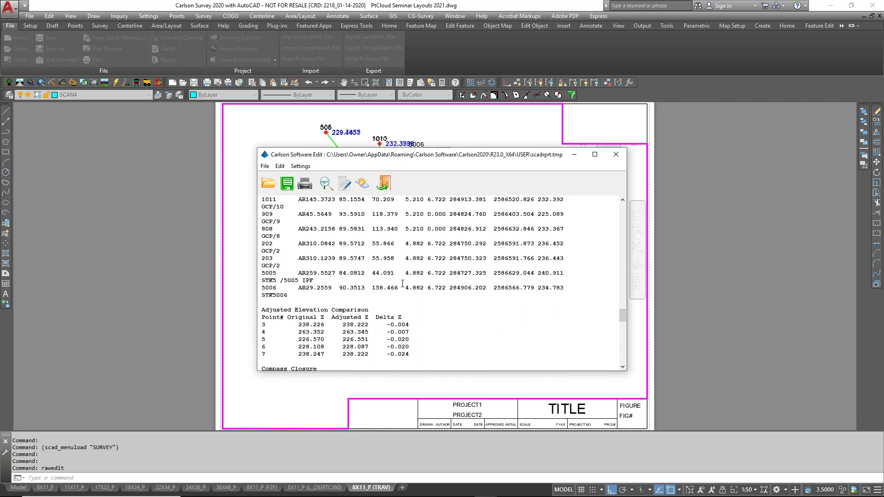
{"action": "scroll", "coordinate": [402, 284], "scroll_direction": "down", "scroll_amount": 4}
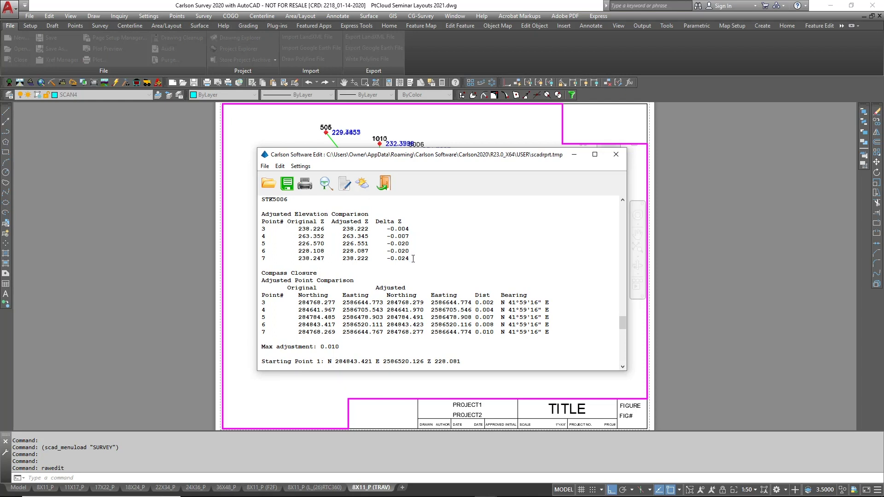
{"action": "scroll", "coordinate": [413, 259], "scroll_direction": "down", "scroll_amount": 1}
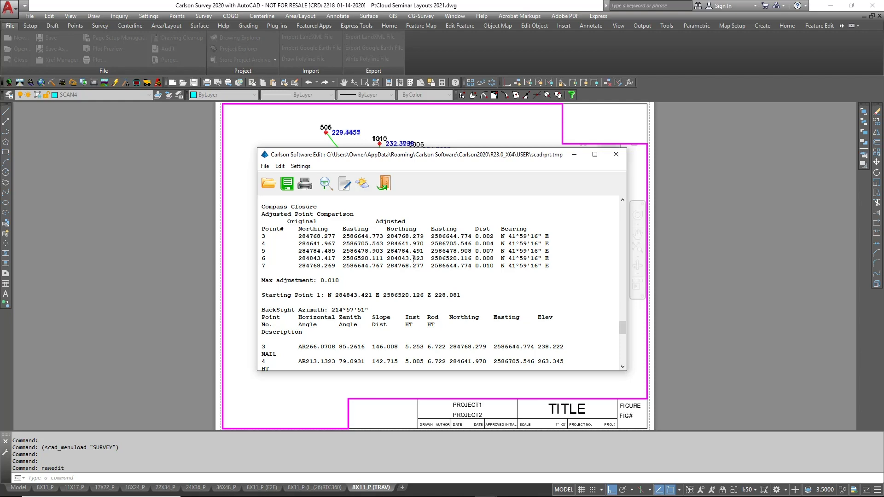
{"action": "scroll", "coordinate": [413, 258], "scroll_direction": "down", "scroll_amount": 5}
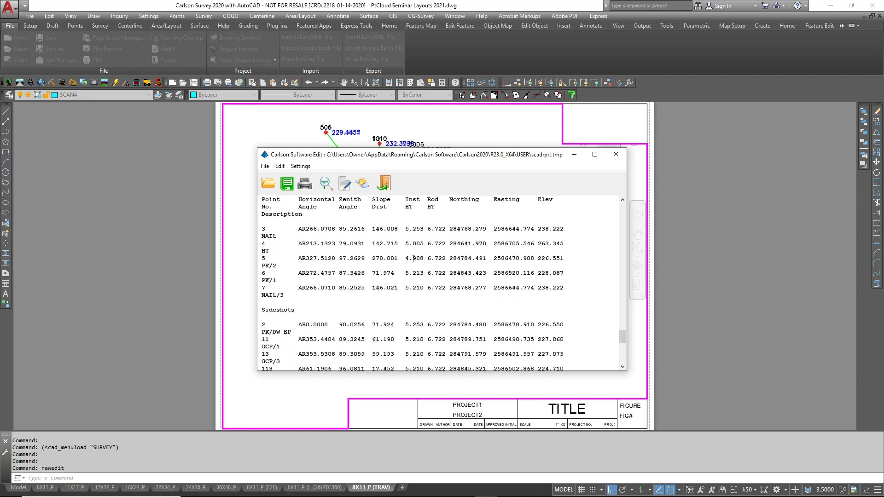
{"action": "scroll", "coordinate": [413, 259], "scroll_direction": "down", "scroll_amount": 12}
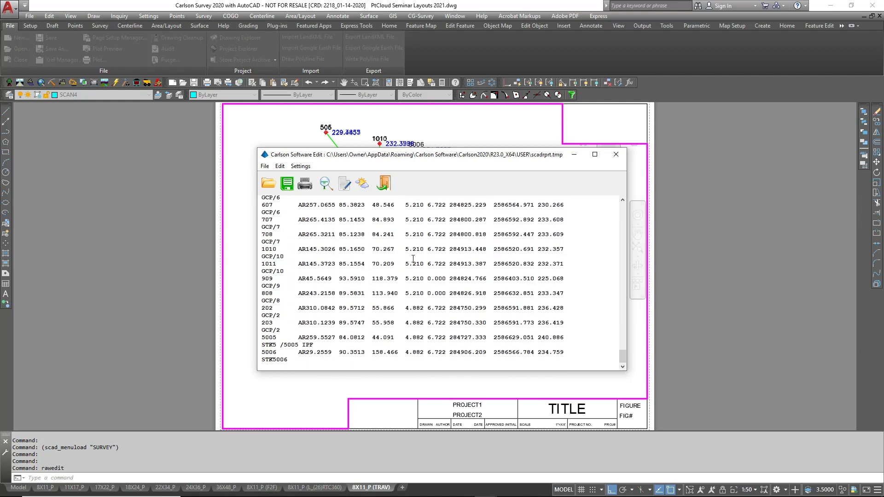
{"action": "left_click", "coordinate": [384, 184]}
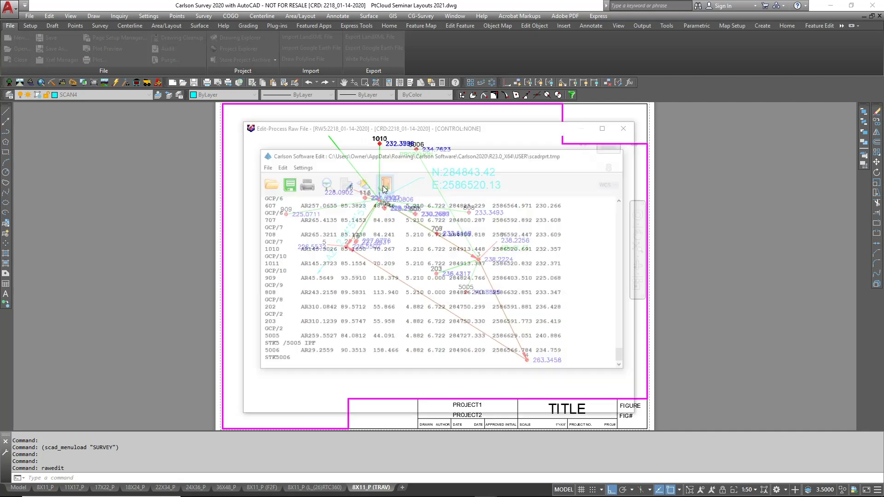
- Exit Edit-Process Raw File and save the coordinate file changes
{"action": "left_click", "coordinate": [251, 140]}
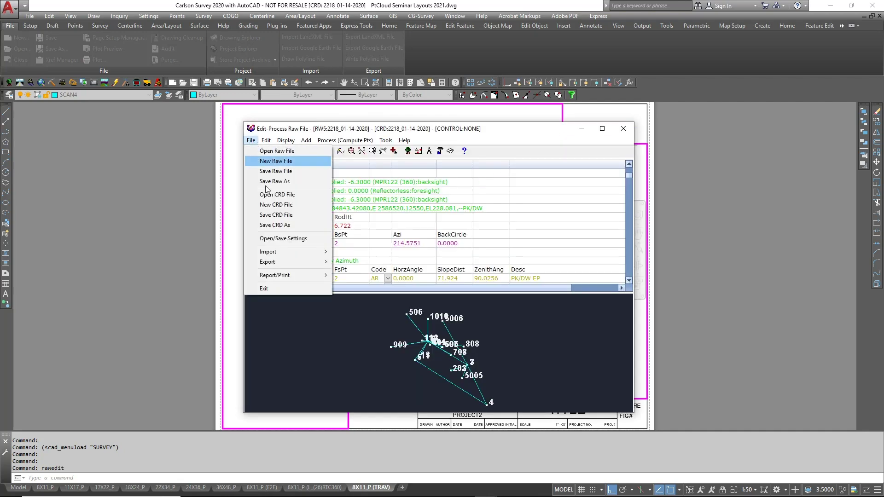
{"action": "left_click", "coordinate": [291, 290]}
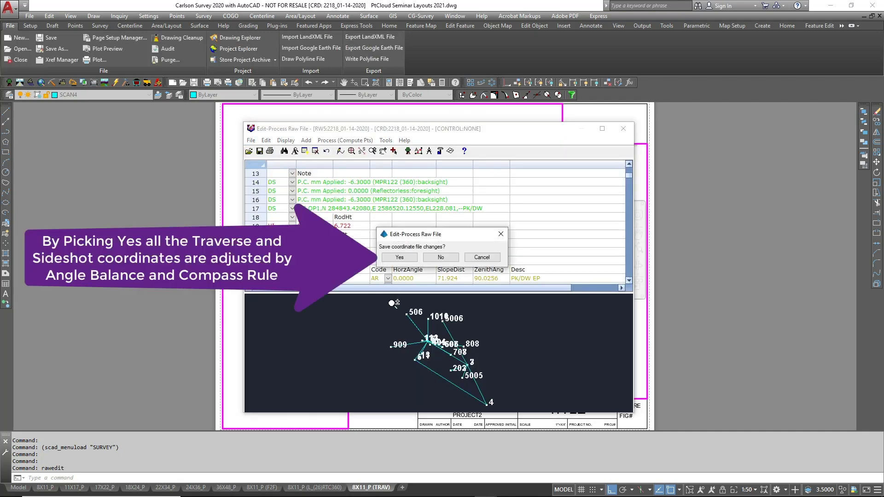
{"action": "left_click", "coordinate": [399, 258]}
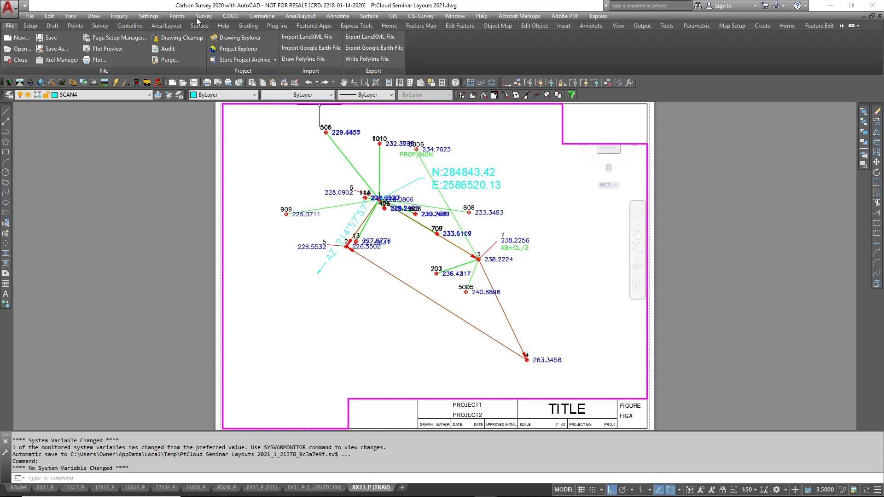
- Start Compare Points with Northing/Easting and Elevation precision set to 0.0000
{"action": "left_click", "coordinate": [177, 16]}
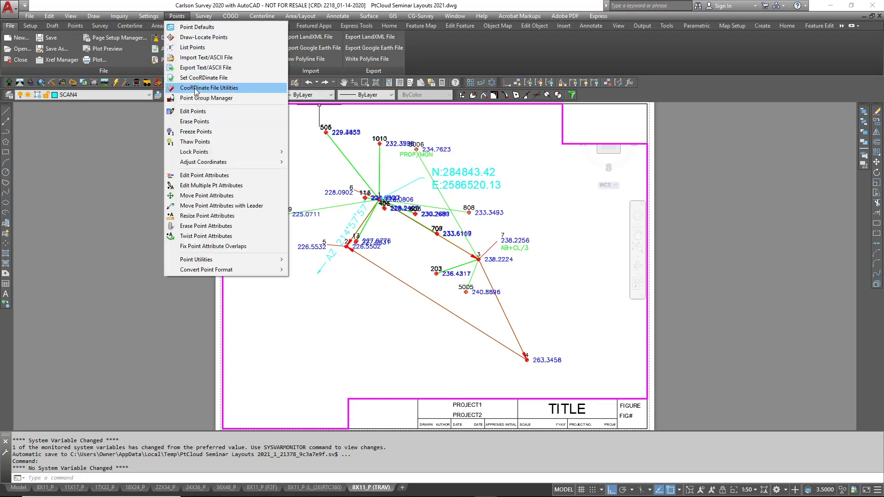
{"action": "key", "text": "Escape"}
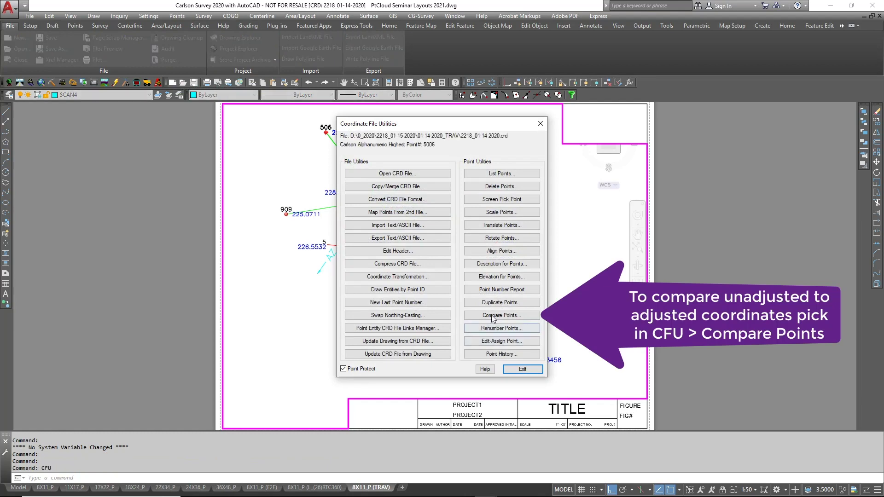
{"action": "left_click", "coordinate": [494, 315]}
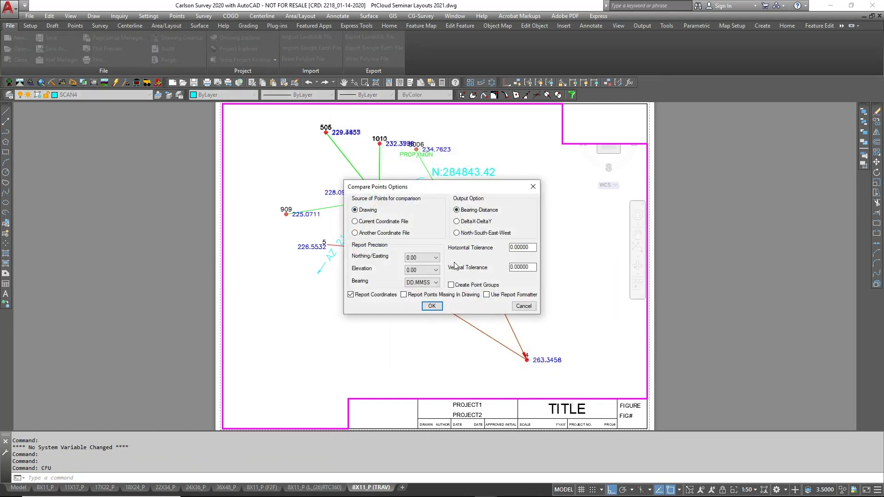
{"action": "left_click", "coordinate": [435, 259]}
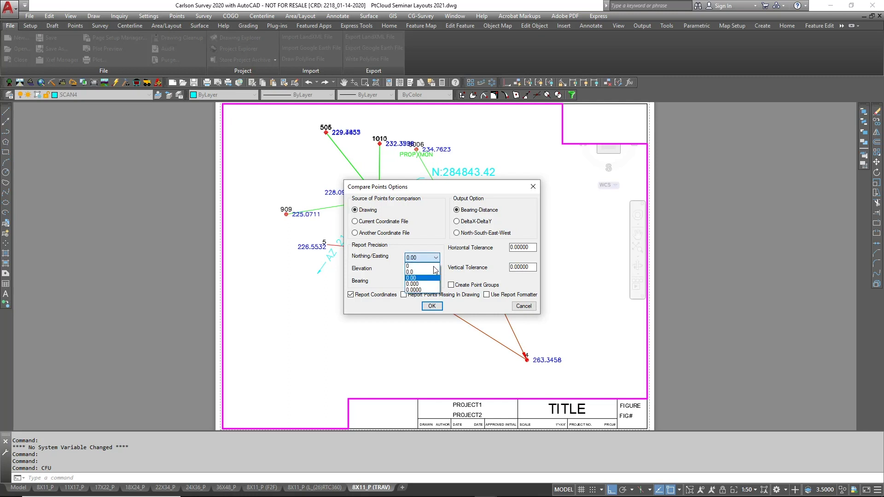
{"action": "left_click", "coordinate": [421, 291]}
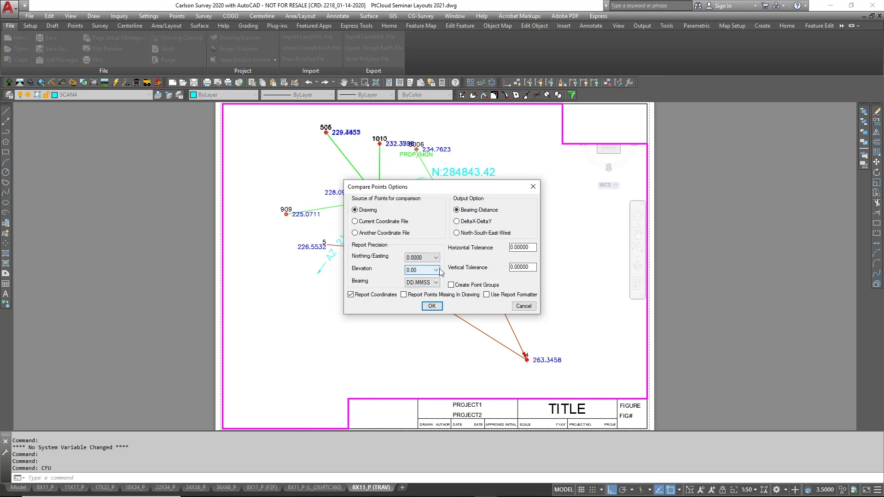
{"action": "left_click", "coordinate": [435, 270]}
{"action": "left_click", "coordinate": [432, 302]}
{"action": "left_click", "coordinate": [432, 306]}
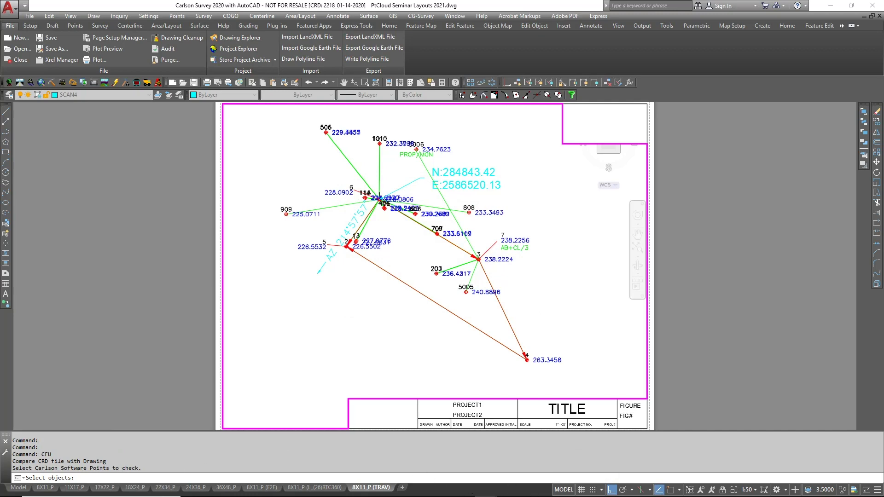
- Window-select all 54 drawing points to run the comparison
{"action": "left_click", "coordinate": [591, 375]}
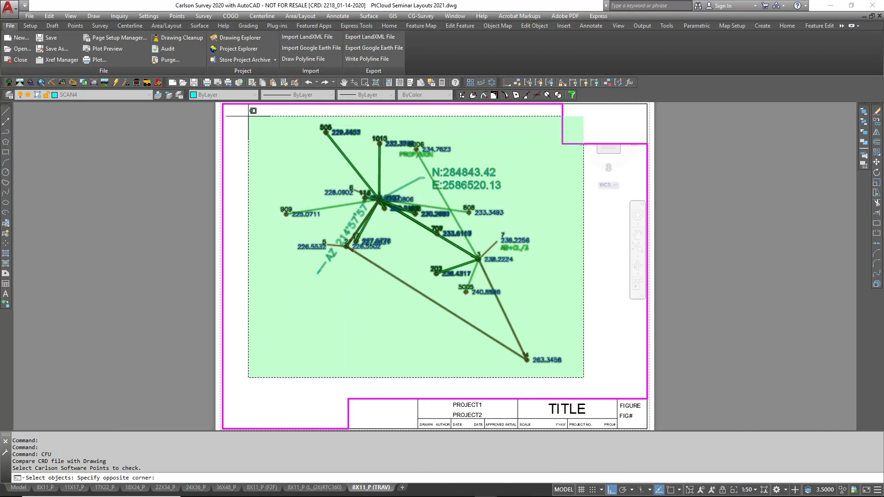
{"action": "left_click", "coordinate": [248, 116]}
{"action": "key", "text": "Return"}
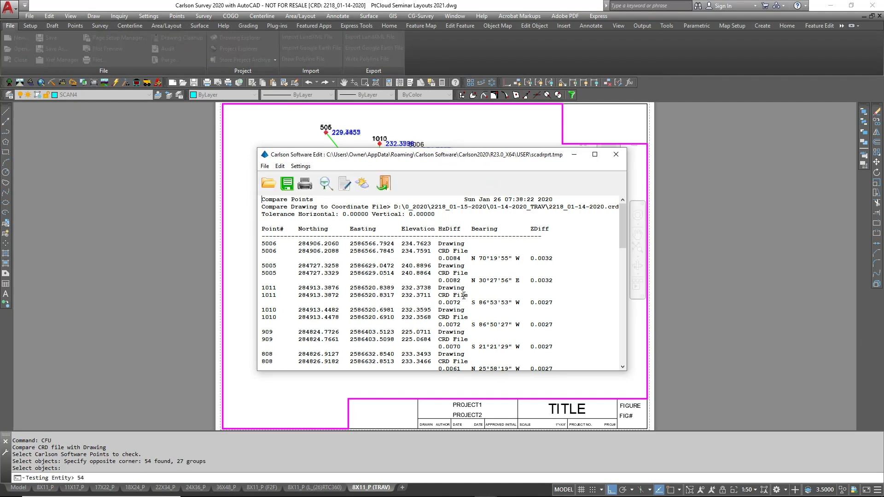
- Scroll through the Compare Points report and close it
{"action": "scroll", "coordinate": [462, 328], "scroll_direction": "down", "scroll_amount": 1}
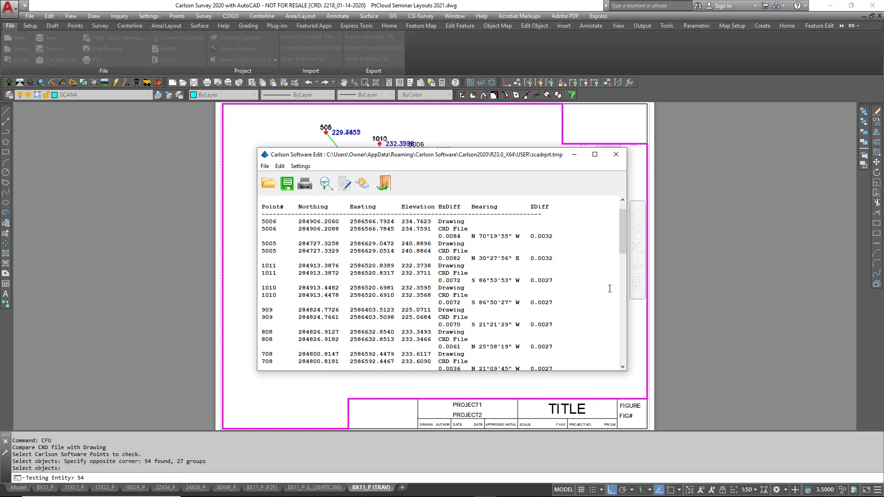
{"action": "scroll", "coordinate": [557, 279], "scroll_direction": "down", "scroll_amount": 6}
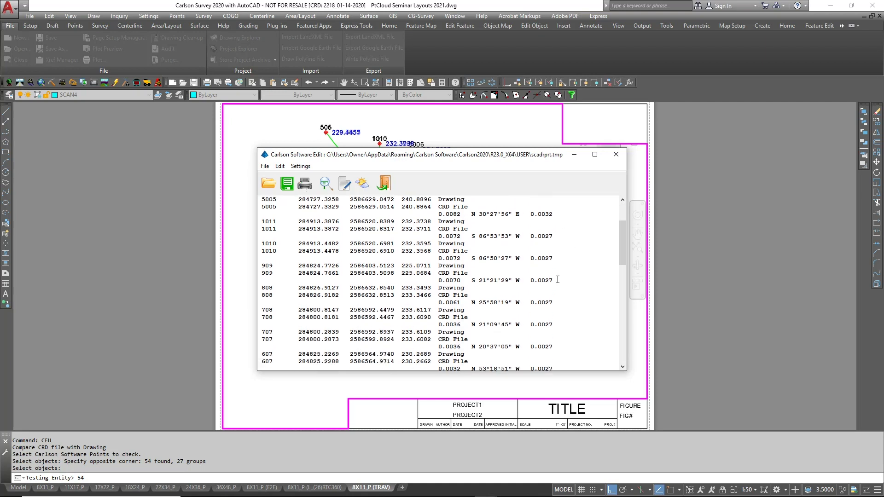
{"action": "scroll", "coordinate": [558, 292], "scroll_direction": "down", "scroll_amount": 12}
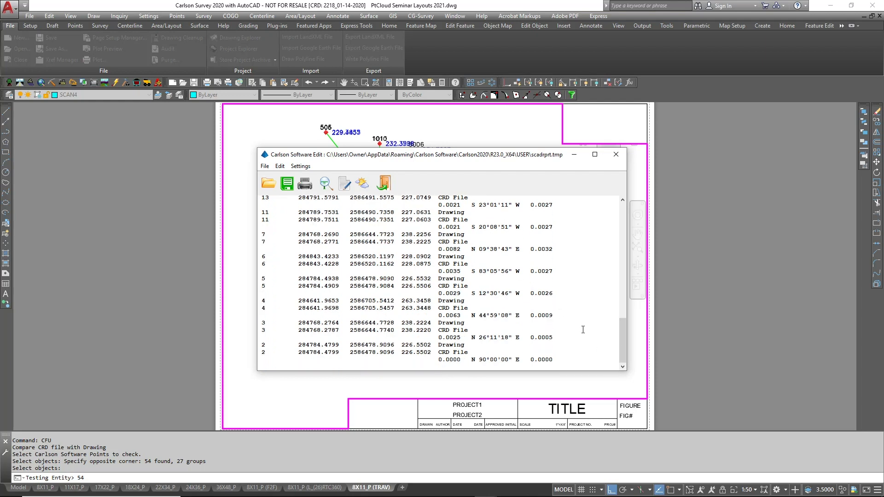
{"action": "left_click", "coordinate": [616, 155]}
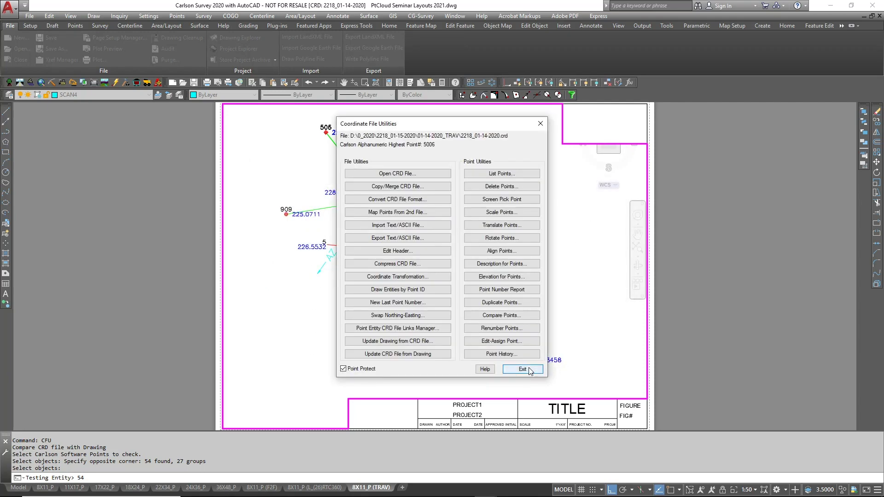
- Close Coordinate File Utilities, start ERASE and window-select the whole drawing
{"action": "left_click", "coordinate": [523, 369]}
{"action": "type", "text": "e"}
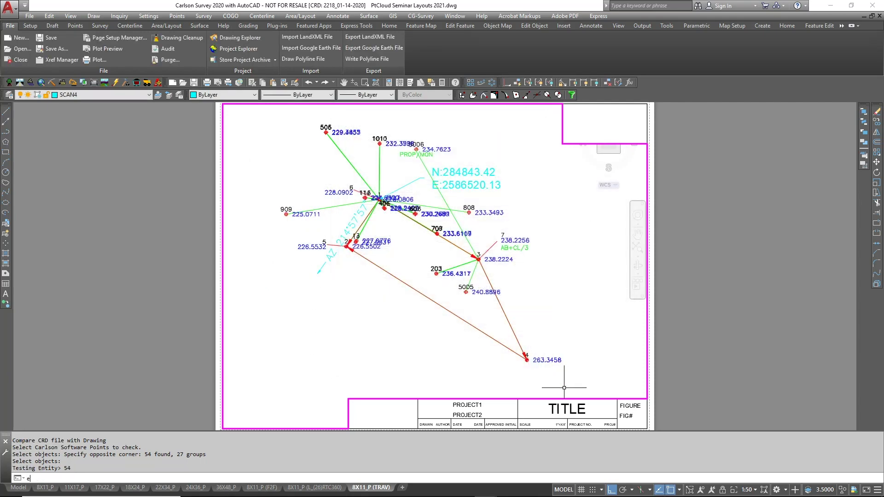
{"action": "key", "text": "Return"}
{"action": "left_click", "coordinate": [568, 381]}
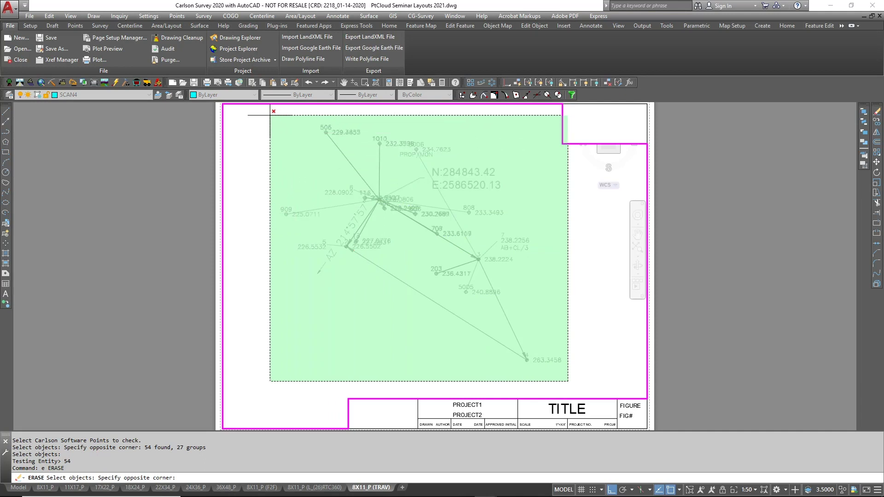
{"action": "left_click", "coordinate": [269, 115]}
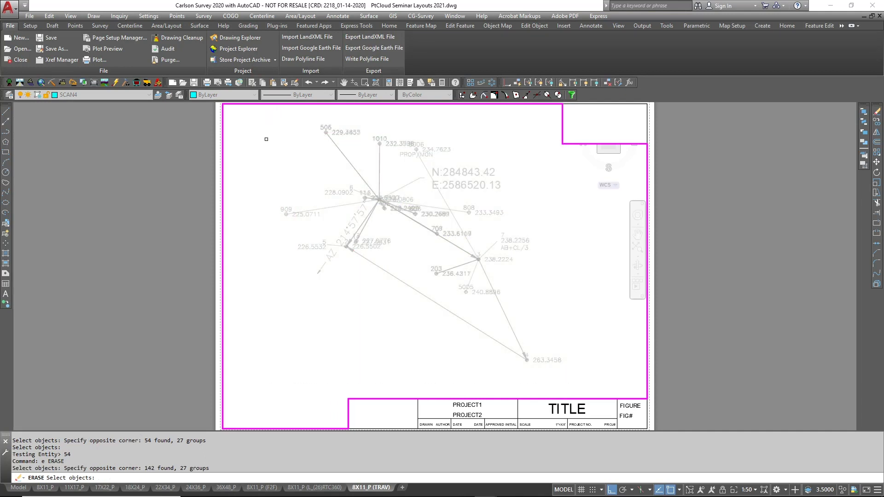
- Remove the cyan N/E and azimuth labels from the selection and erase the rest
{"action": "key", "text": "Return"}
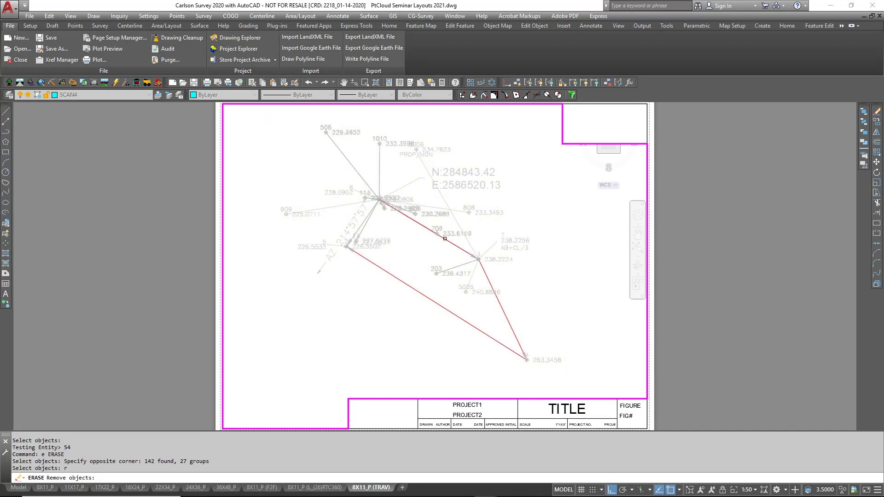
{"action": "left_click", "coordinate": [467, 196]}
{"action": "left_click", "coordinate": [461, 163]}
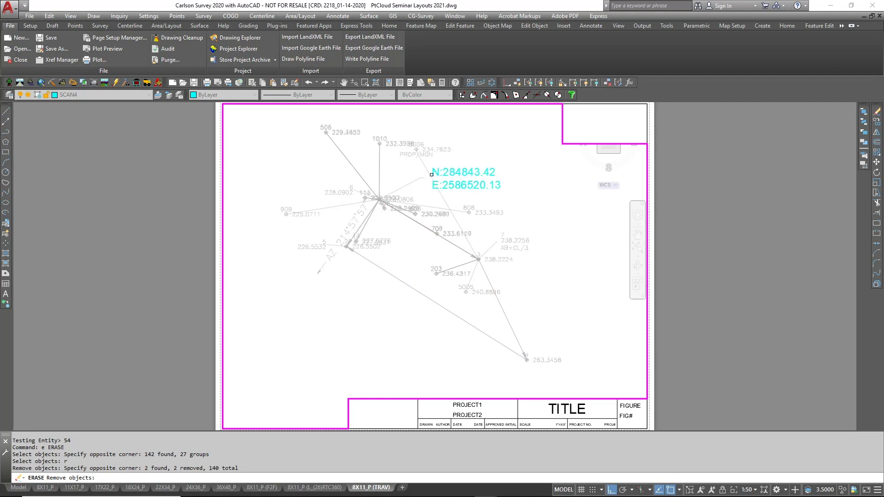
{"action": "left_click", "coordinate": [420, 177]}
{"action": "left_click", "coordinate": [332, 257]}
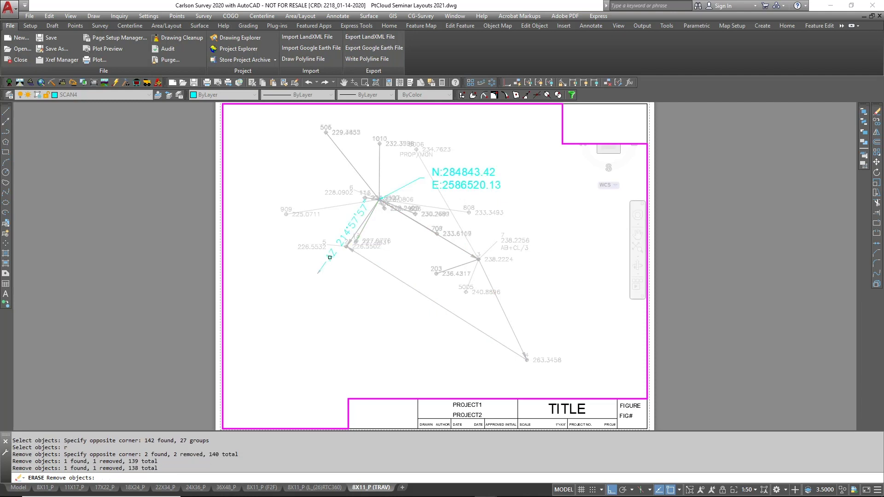
{"action": "left_click", "coordinate": [327, 269]}
{"action": "left_click", "coordinate": [330, 274]}
{"action": "left_click", "coordinate": [313, 267]}
{"action": "key", "text": "Return"}
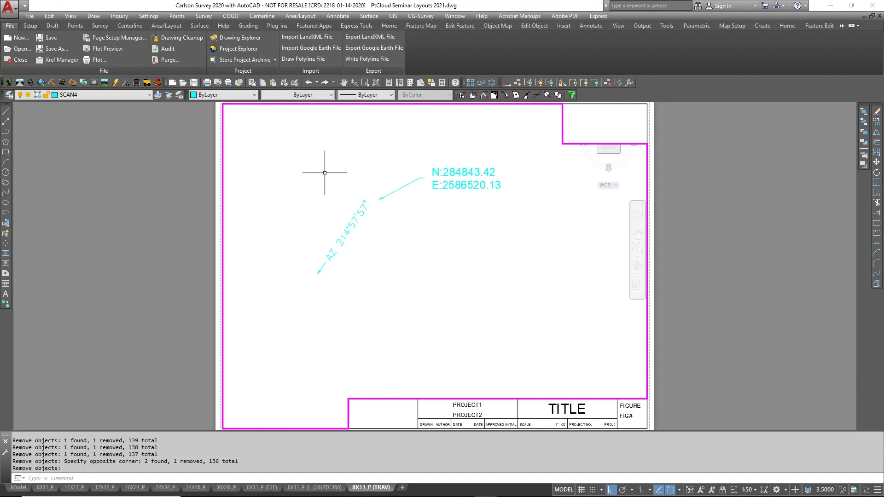
- In the LP point settings, choose symbol SPT12 and layer TRAVERSE
{"action": "type", "text": "1"}
{"action": "type", "text": "p"}
{"action": "key", "text": "Return"}
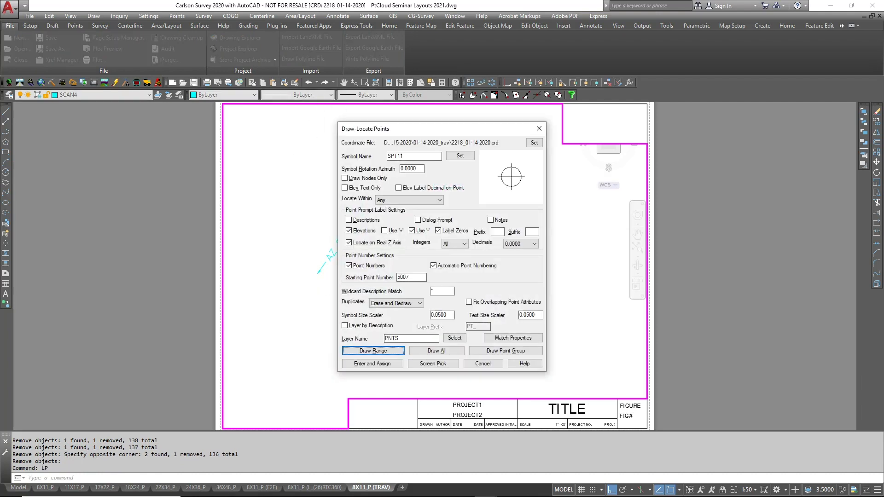
{"action": "left_click", "coordinate": [453, 156]}
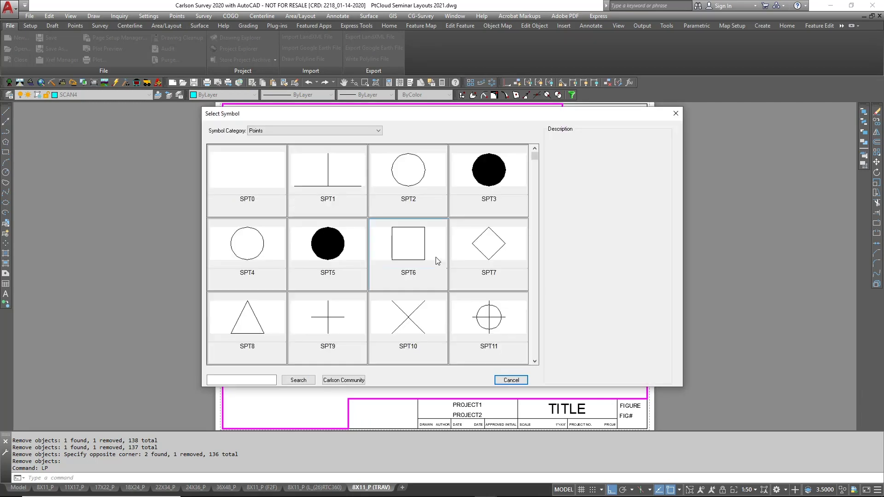
{"action": "scroll", "coordinate": [536, 345], "scroll_direction": "down", "scroll_amount": 3}
{"action": "left_click", "coordinate": [296, 198]}
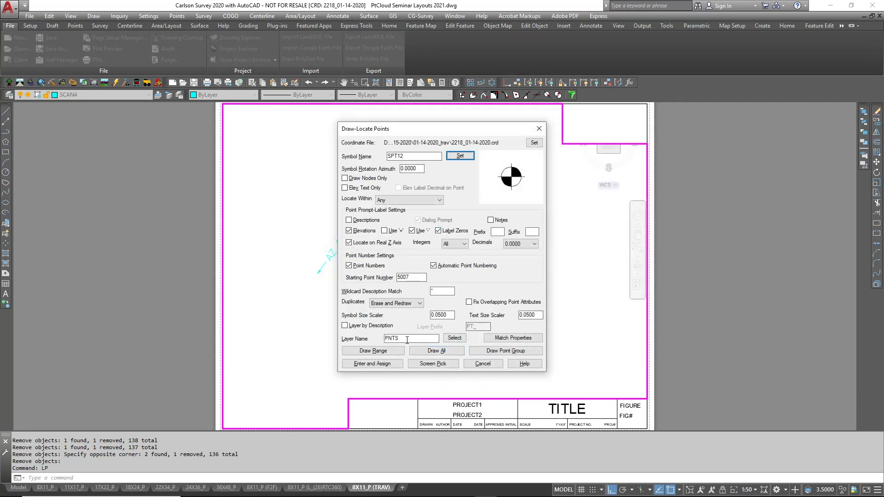
{"action": "left_click_drag", "start_coordinate": [405, 338], "coordinate": [367, 338]}
{"action": "type", "text": "t"}
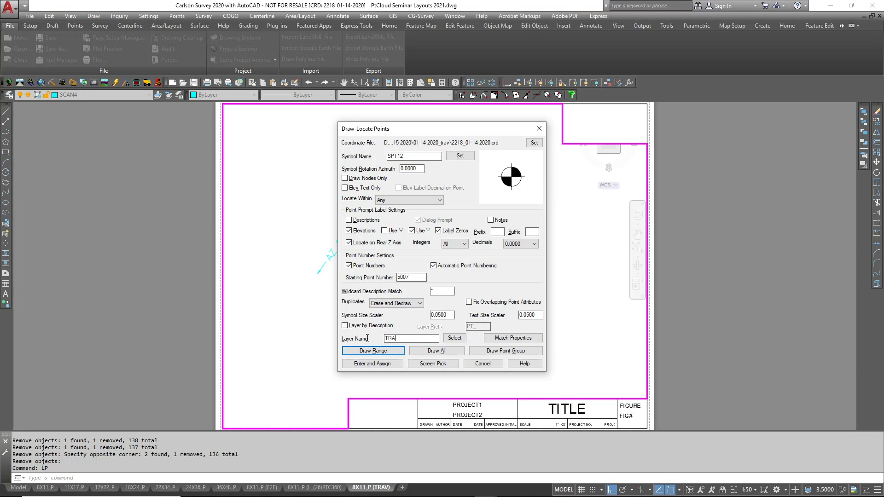
- Draw the point range 1-7
{"action": "left_click", "coordinate": [372, 352]}
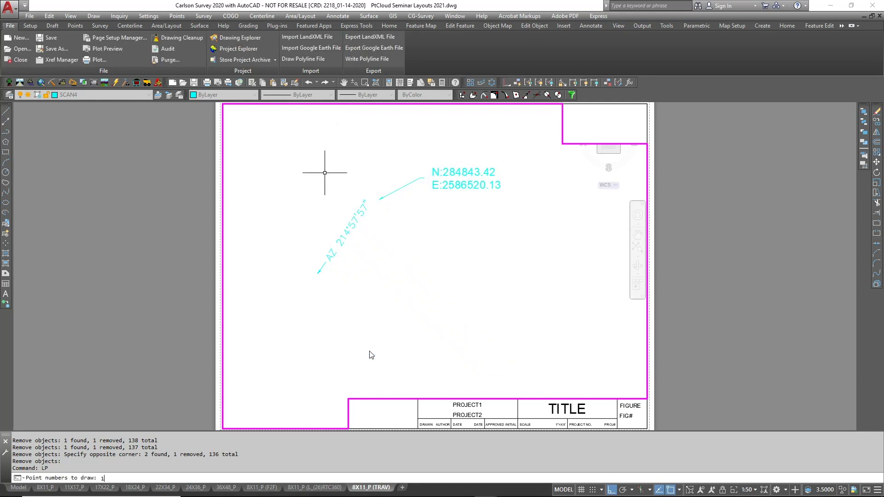
{"action": "type", "text": "1-7"}
{"action": "key", "text": "Return"}
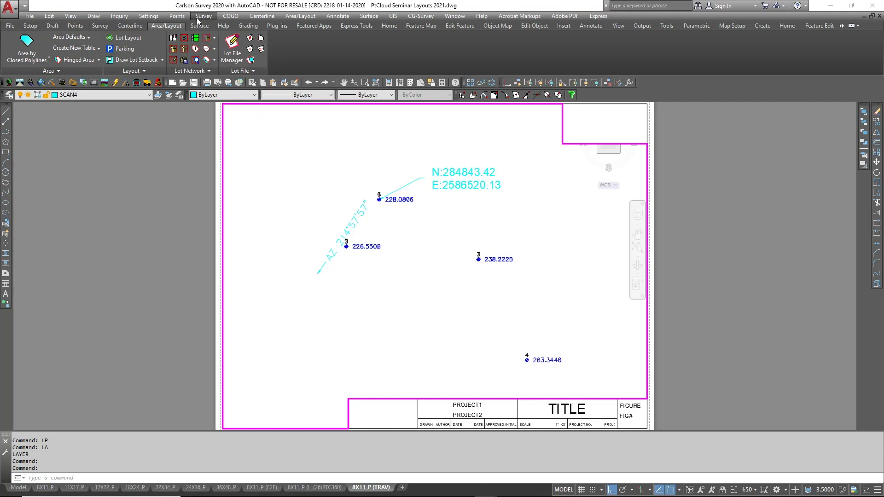
- Move the labels of points 5, 6 and 7 clear of points 2, 1 and 3 with leaders
{"action": "left_click", "coordinate": [177, 16]}
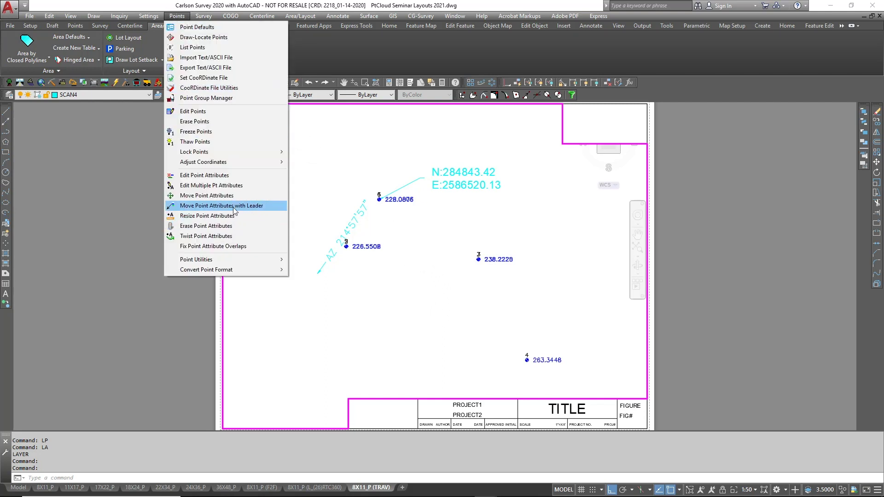
{"action": "left_click", "coordinate": [232, 204]}
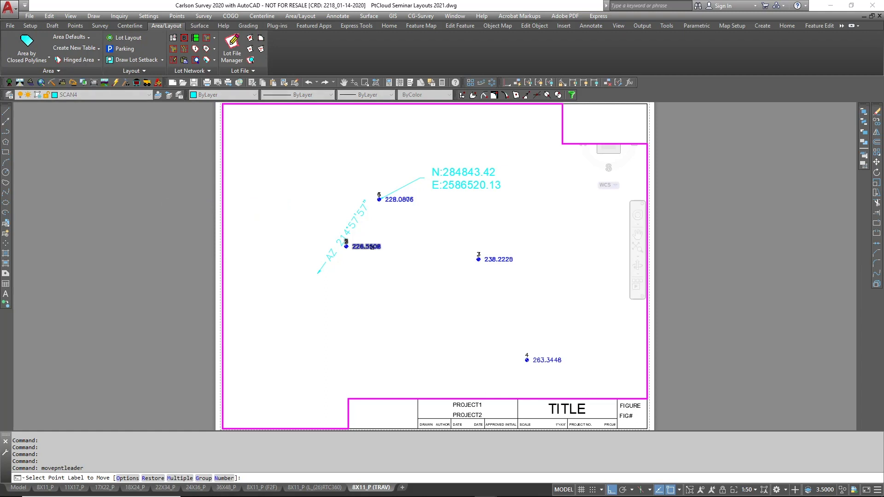
{"action": "left_click", "coordinate": [346, 243]}
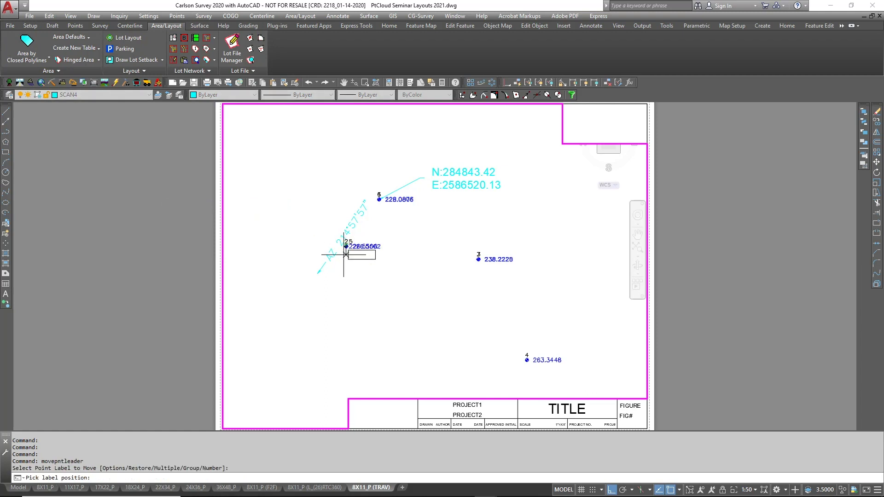
{"action": "left_click", "coordinate": [320, 245]}
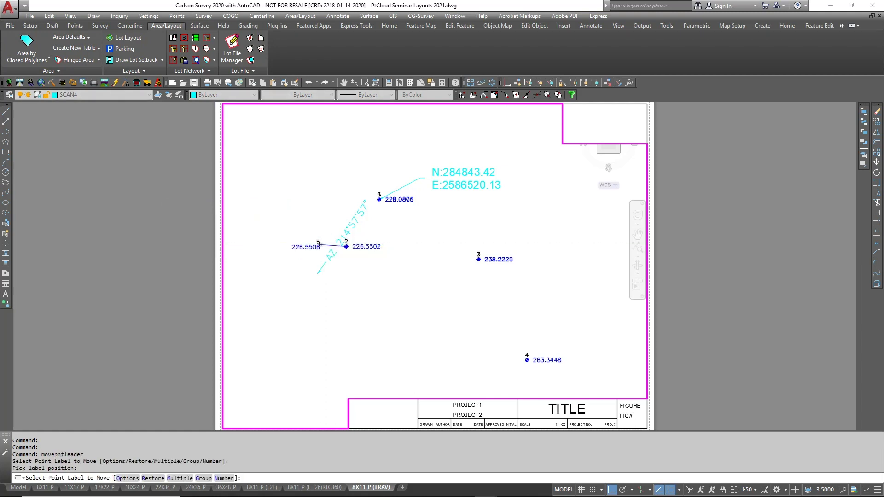
{"action": "left_click", "coordinate": [392, 201]}
{"action": "left_click", "coordinate": [361, 178]}
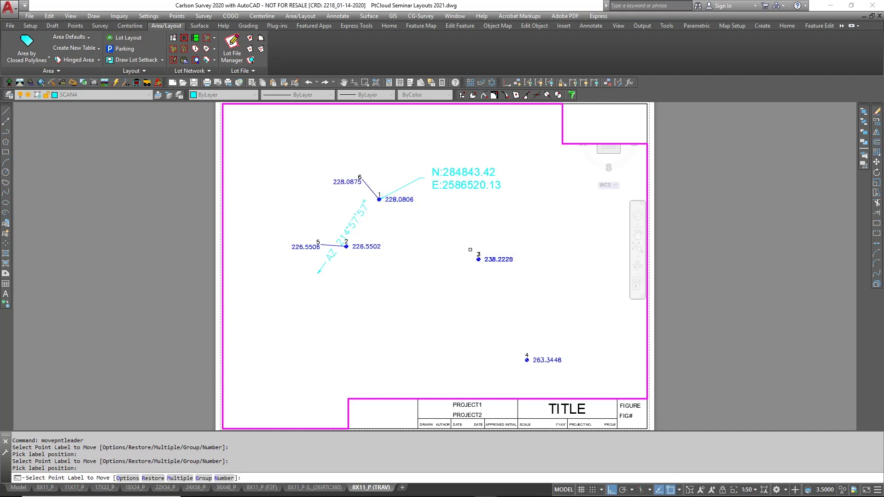
{"action": "left_click", "coordinate": [495, 259]}
{"action": "left_click", "coordinate": [514, 229]}
{"action": "right_click", "coordinate": [551, 303]}
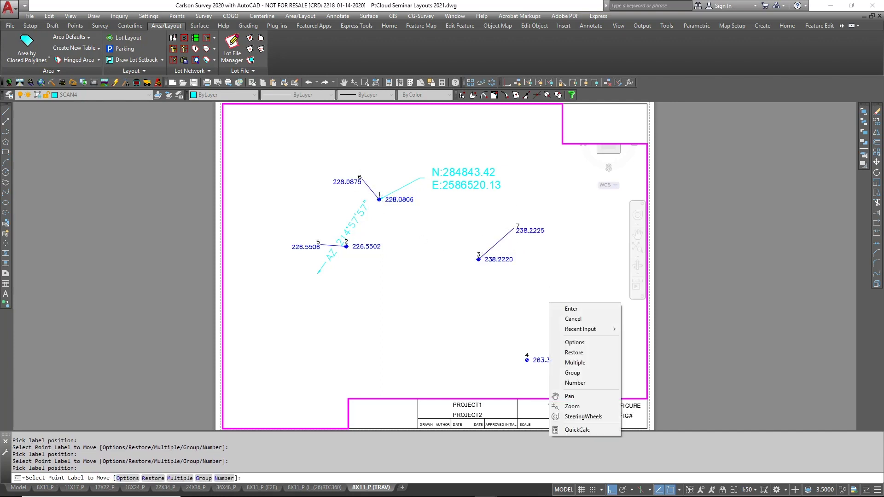
{"action": "left_click", "coordinate": [571, 309]}
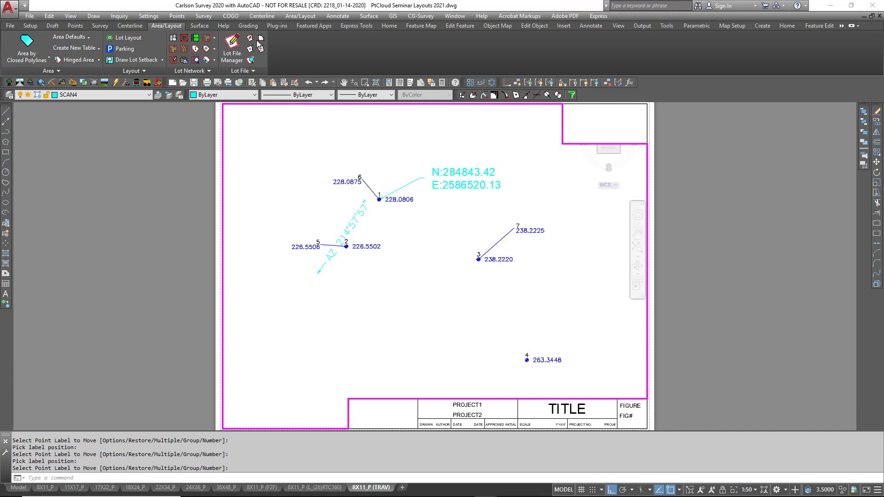
{"action": "left_click", "coordinate": [201, 16]}
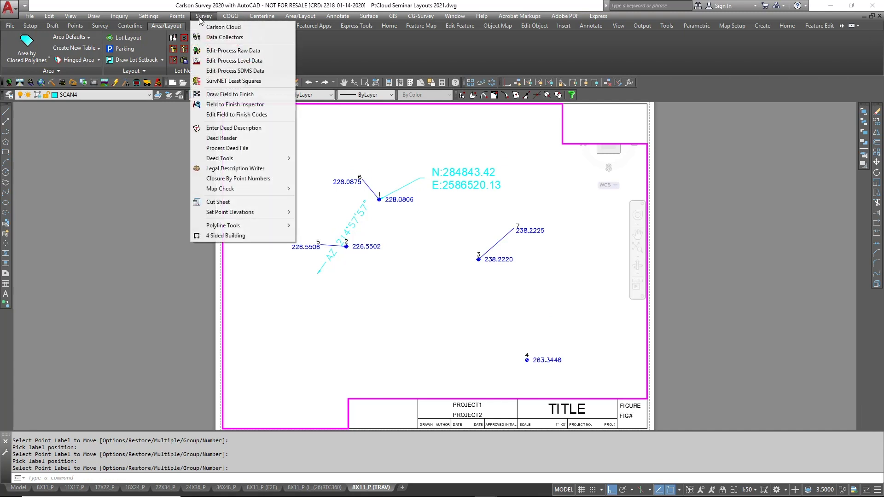
- Open the raw file 2218_01-14-2020.rw5 in Edit-Process Raw Data
{"action": "left_click", "coordinate": [218, 51]}
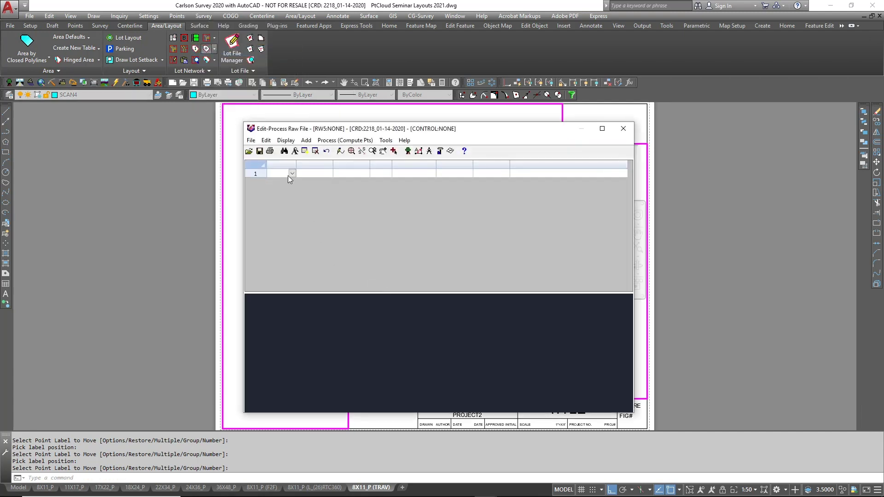
{"action": "left_click", "coordinate": [251, 141]}
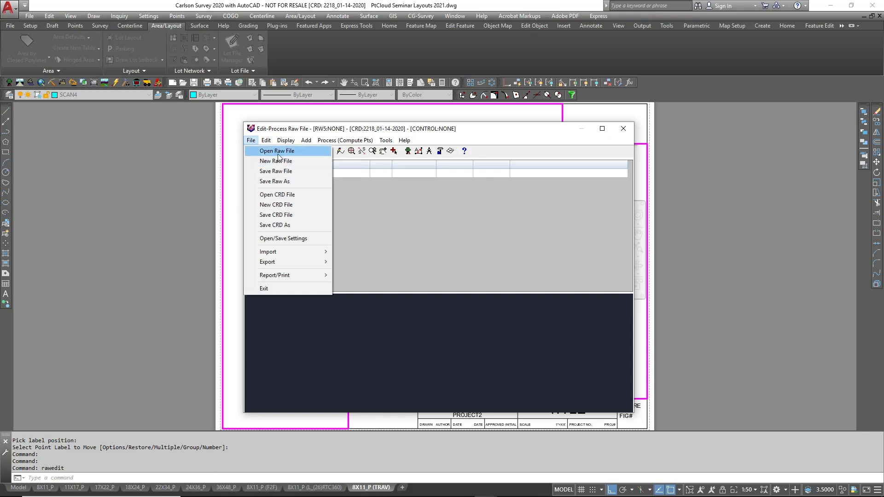
{"action": "left_click", "coordinate": [265, 151]}
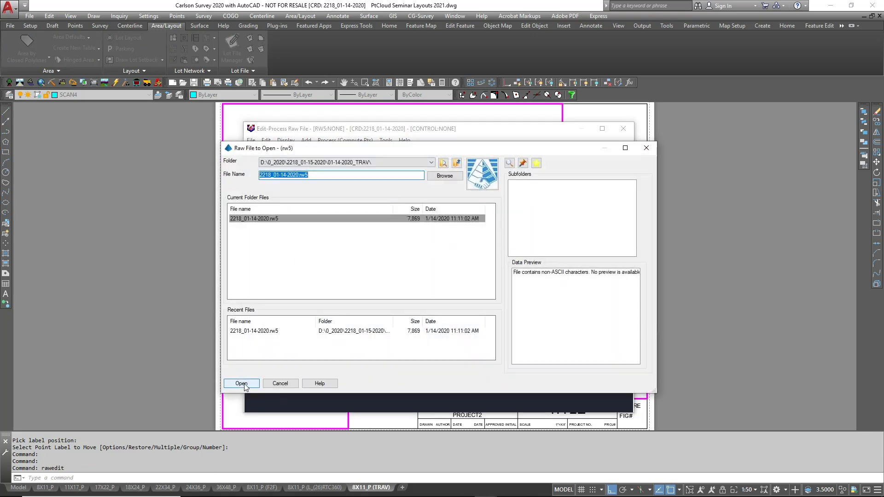
{"action": "left_click", "coordinate": [243, 382]}
- Draw traverse and side-shot lines on TRAV, SSTRAV and SSHOT layers, then close without saving
{"action": "left_click", "coordinate": [386, 140]}
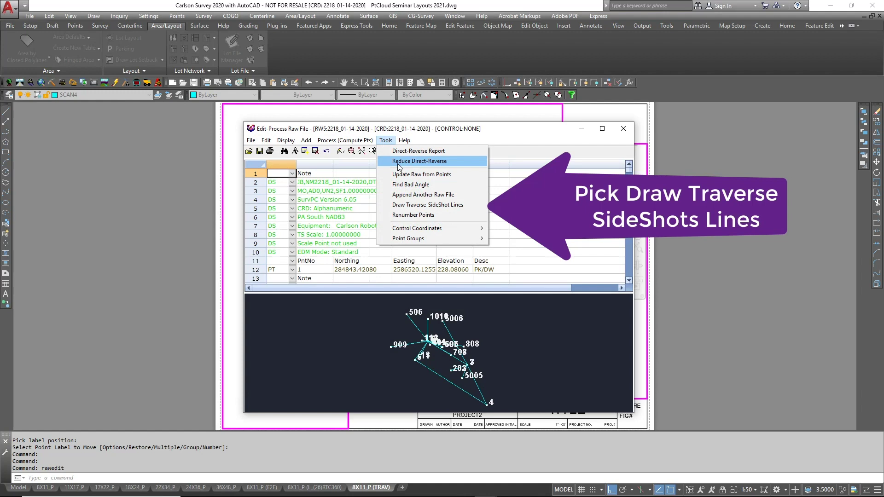
{"action": "left_click", "coordinate": [407, 204]}
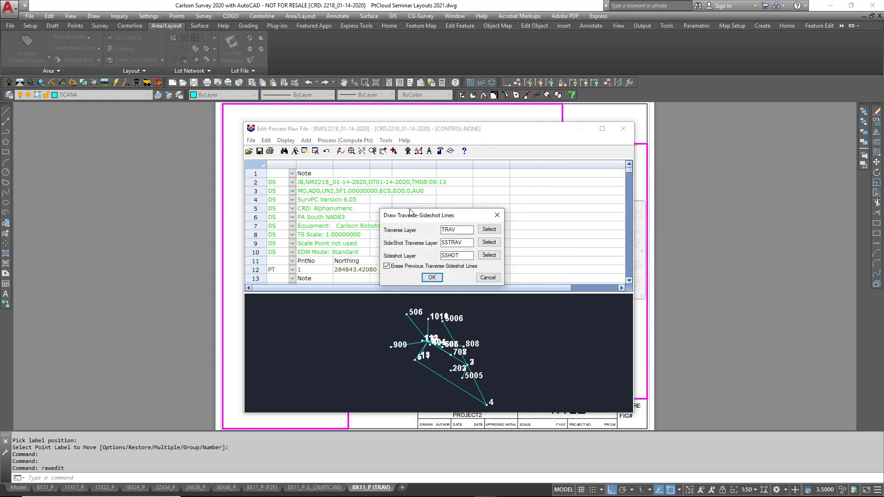
{"action": "left_click", "coordinate": [436, 279]}
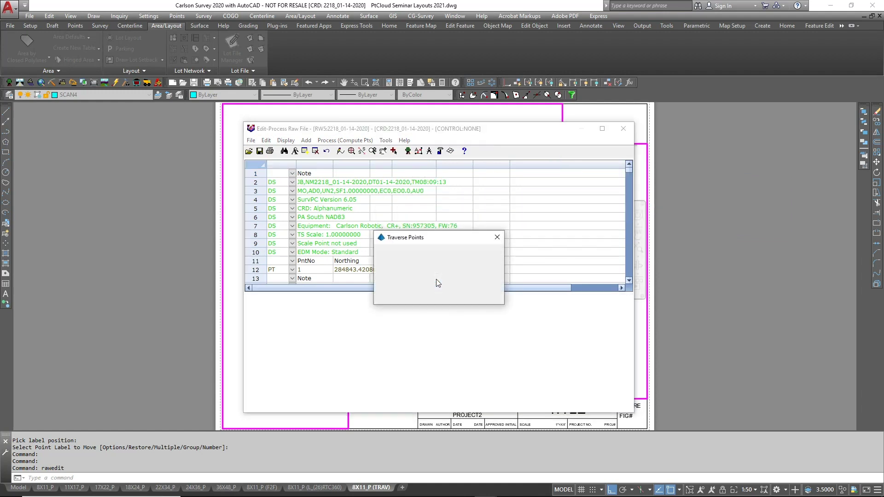
{"action": "left_click", "coordinate": [417, 293]}
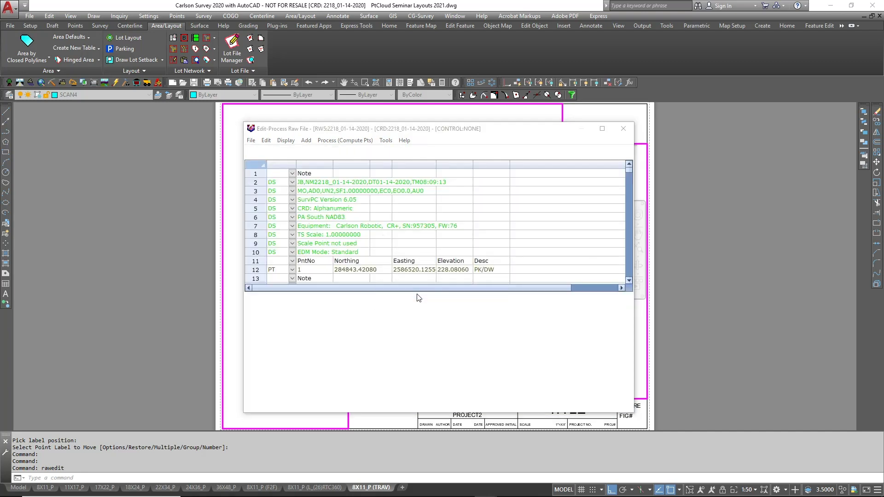
{"action": "left_click", "coordinate": [445, 272]}
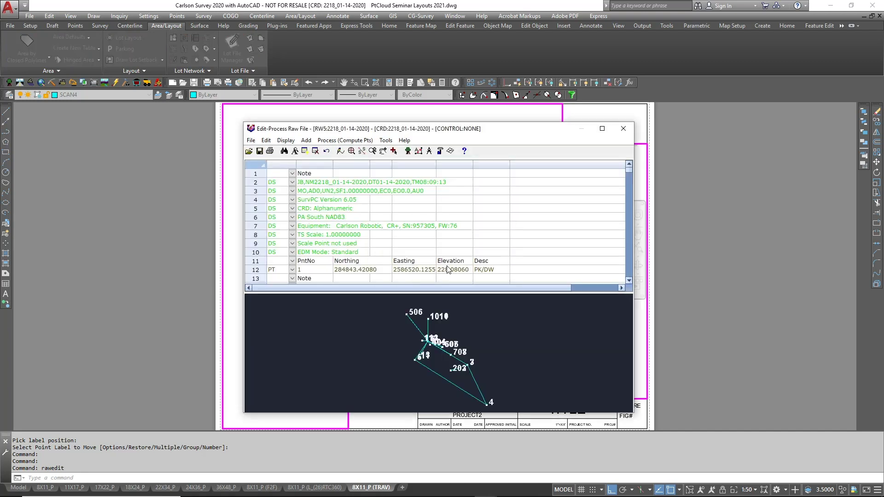
{"action": "left_click", "coordinate": [624, 128]}
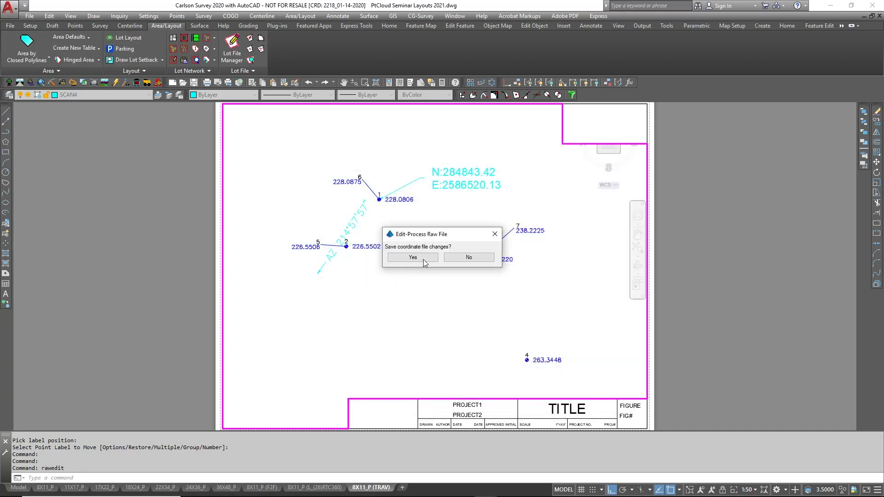
{"action": "left_click", "coordinate": [454, 257]}
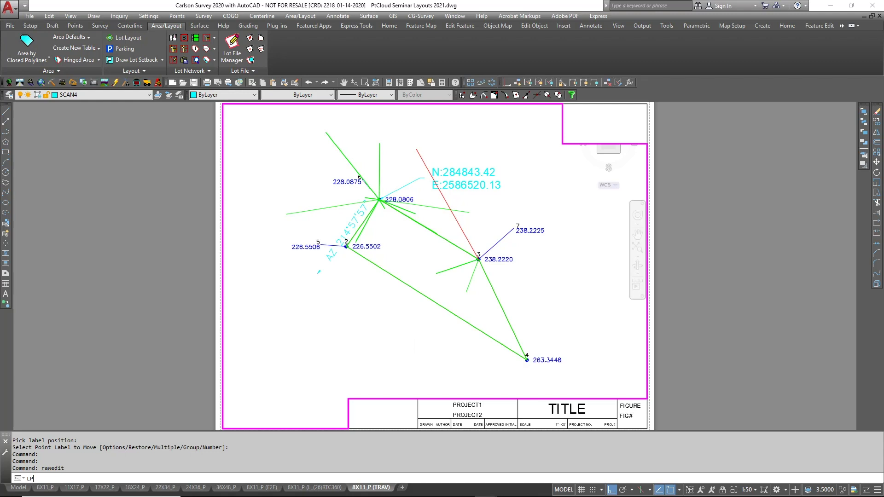
- Set the point symbol to SPT11 and the layer to SSHOT
{"action": "key", "text": "Return"}
{"action": "left_click", "coordinate": [459, 157]}
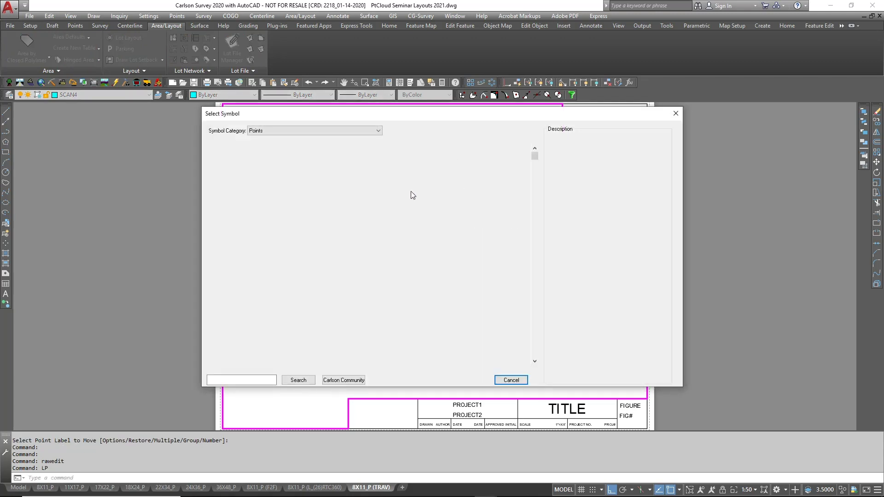
{"action": "double_click", "coordinate": [490, 323]}
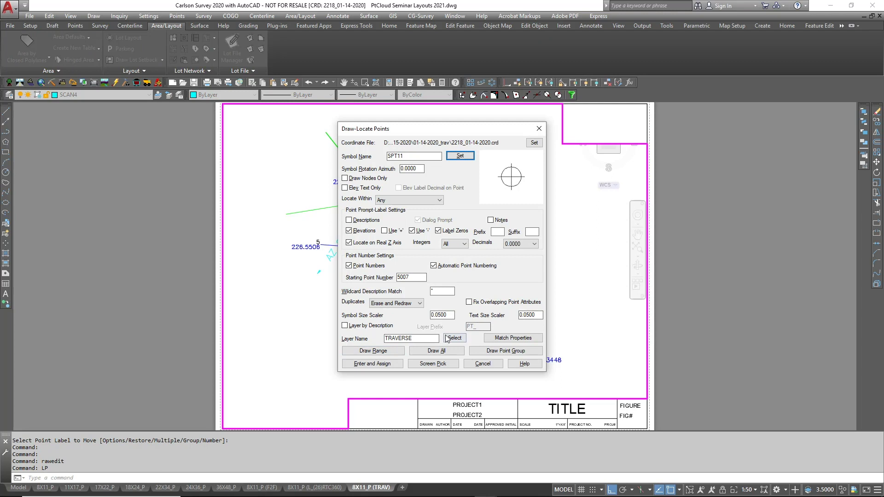
{"action": "left_click", "coordinate": [454, 338]}
{"action": "scroll", "coordinate": [451, 263], "scroll_direction": "down", "scroll_amount": 2}
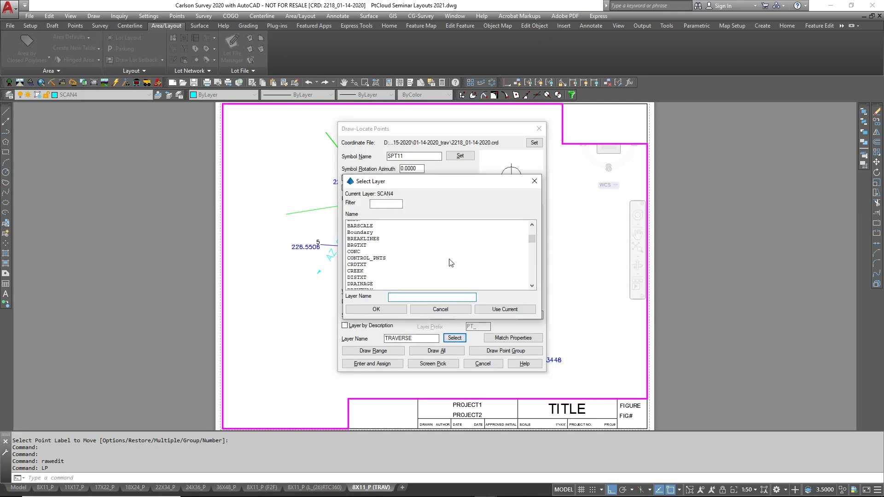
{"action": "scroll", "coordinate": [451, 263], "scroll_direction": "down", "scroll_amount": 3}
{"action": "scroll", "coordinate": [451, 263], "scroll_direction": "down", "scroll_amount": 6}
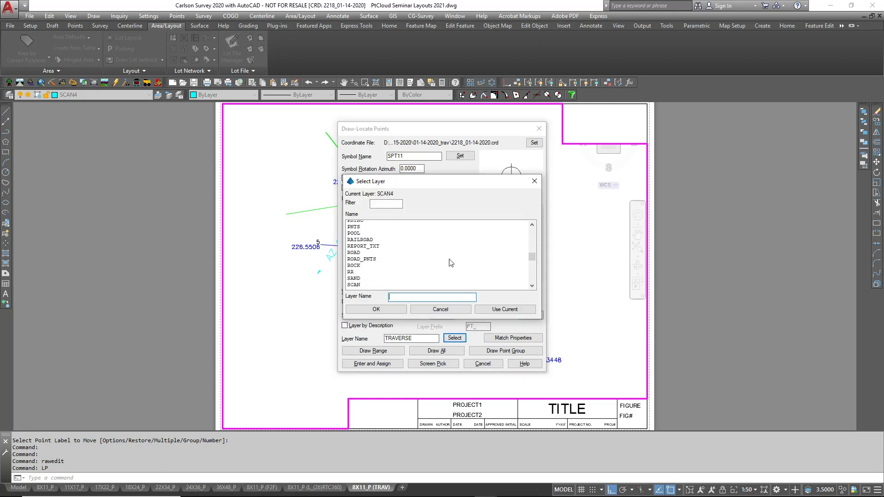
{"action": "scroll", "coordinate": [451, 262], "scroll_direction": "down", "scroll_amount": 3}
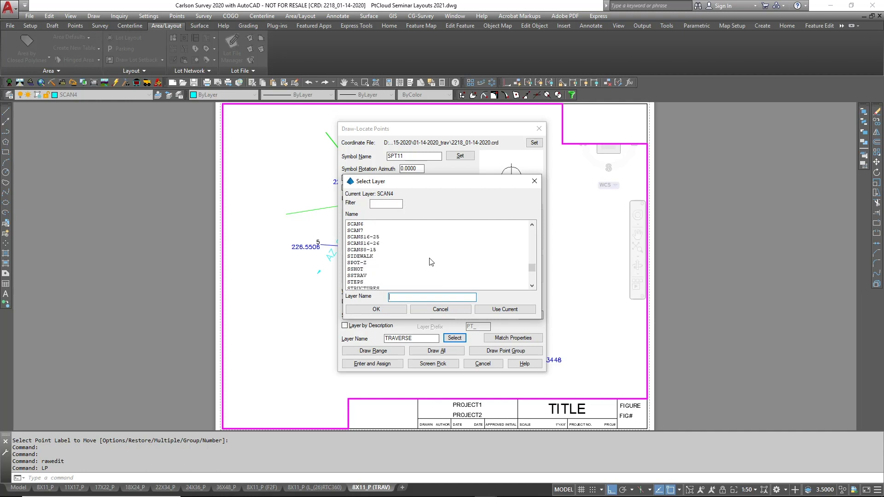
{"action": "left_click", "coordinate": [363, 269]}
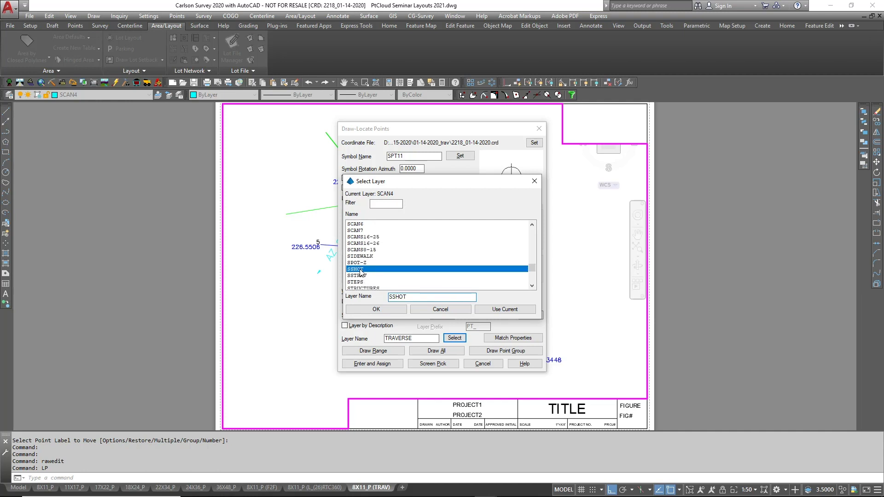
{"action": "left_click", "coordinate": [376, 309]}
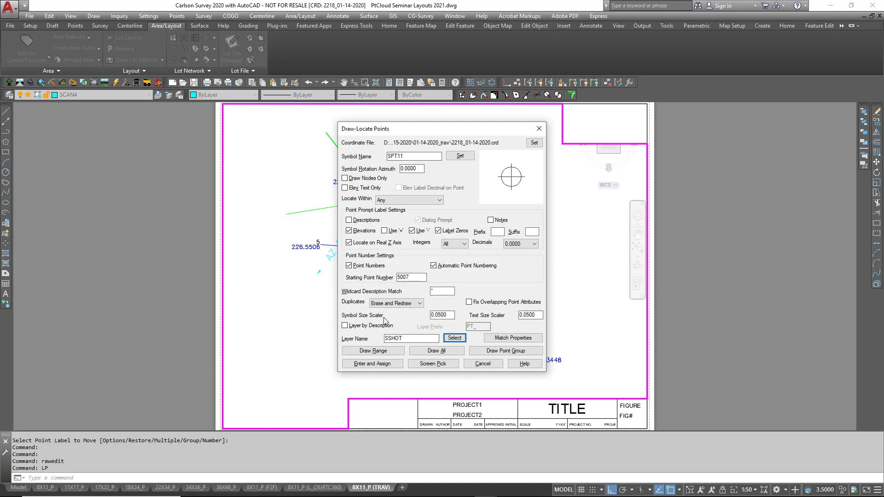
- Draw the point range 8-10000
{"action": "left_click", "coordinate": [385, 352]}
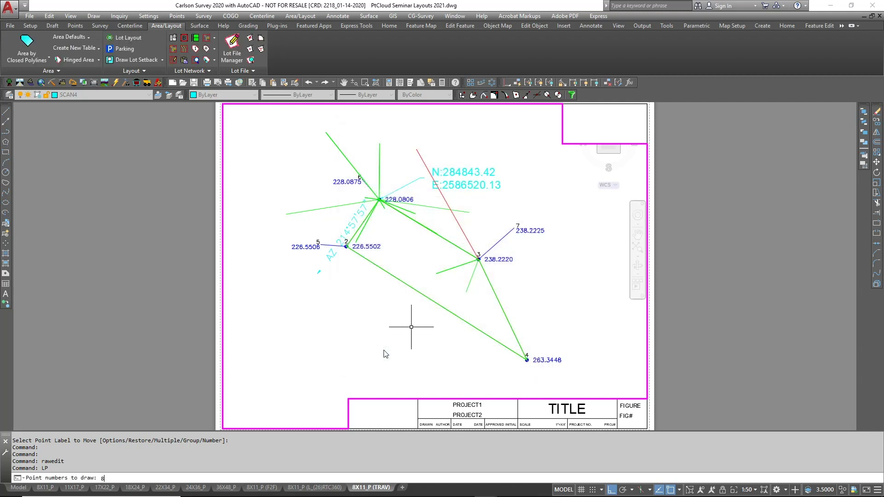
{"action": "type", "text": "8-10000"}
{"action": "key", "text": "Return"}
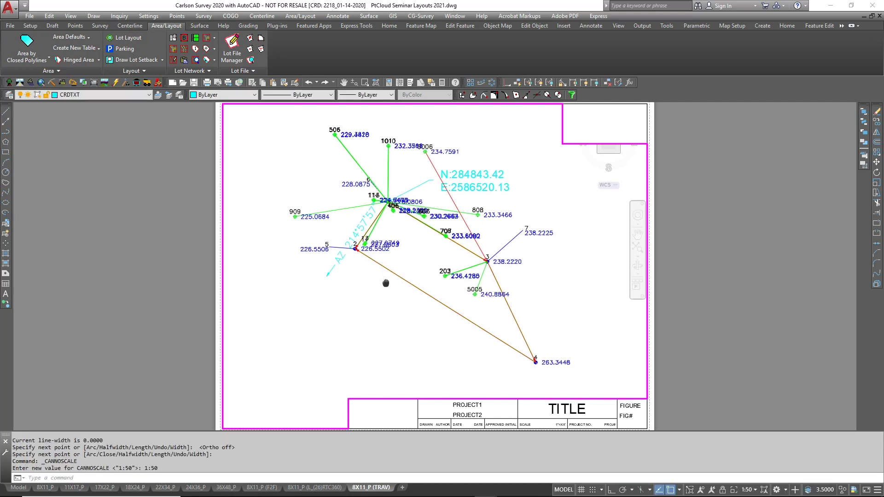
- Switch to the Carlson GIS menus and start Images > Place Google Earth Image
{"action": "left_click", "coordinate": [394, 16]}
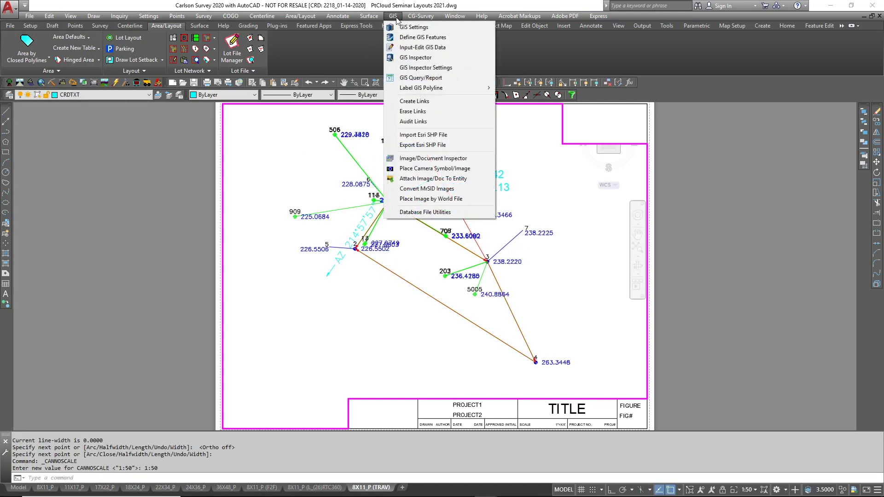
{"action": "left_click", "coordinate": [41, 84]}
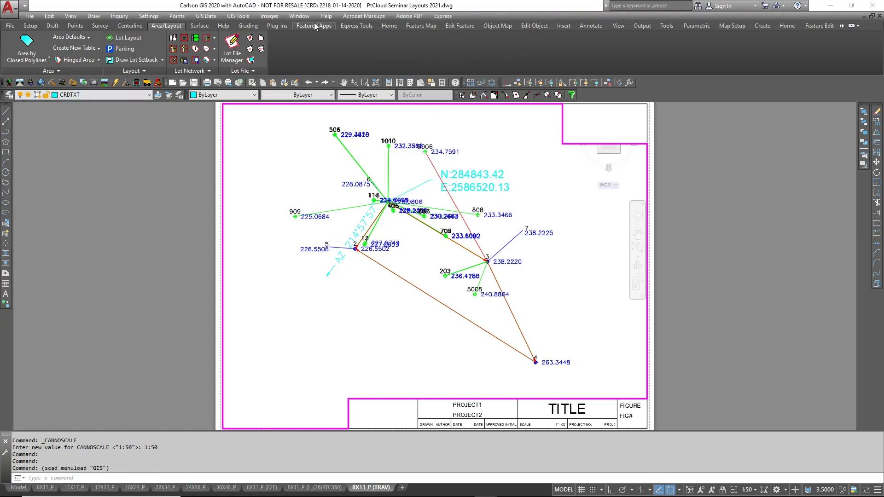
{"action": "left_click", "coordinate": [275, 18]}
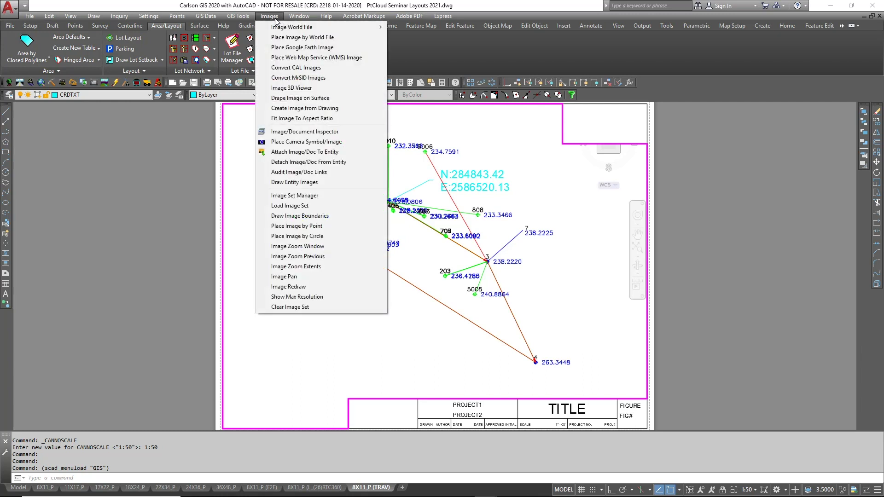
{"action": "left_click", "coordinate": [278, 50]}
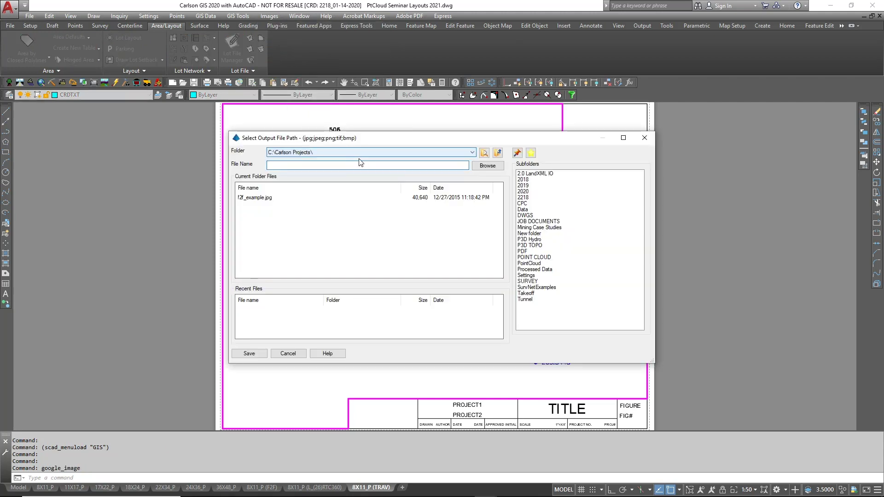
- Save the Google Earth image as ge1 in the D:\0_2020\2218_01-15-2020 folder
{"action": "left_click", "coordinate": [449, 155]}
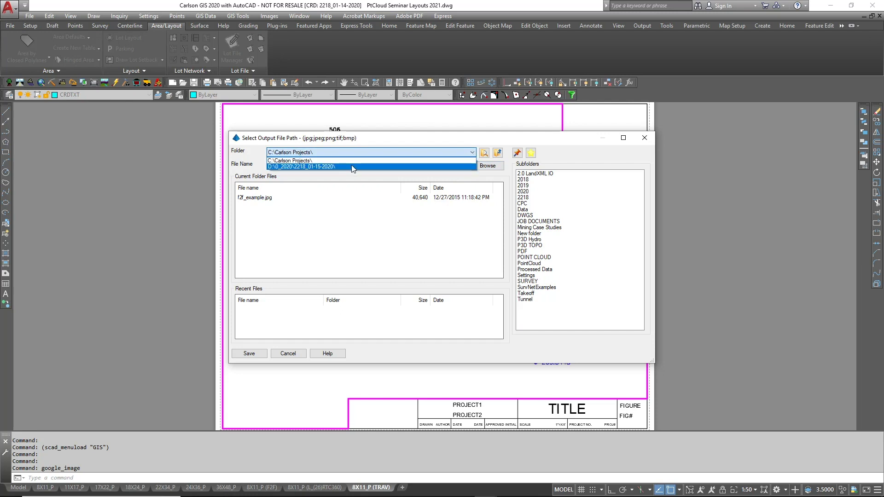
{"action": "left_click", "coordinate": [296, 166]}
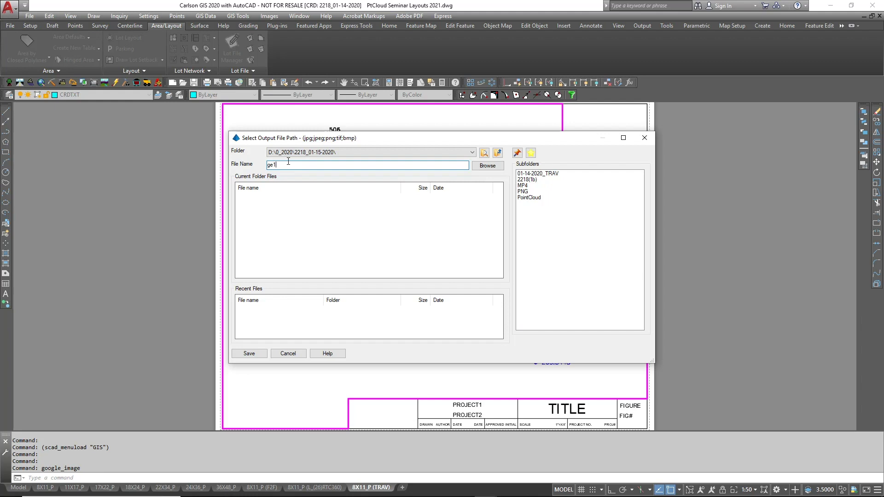
{"action": "left_click", "coordinate": [249, 354]}
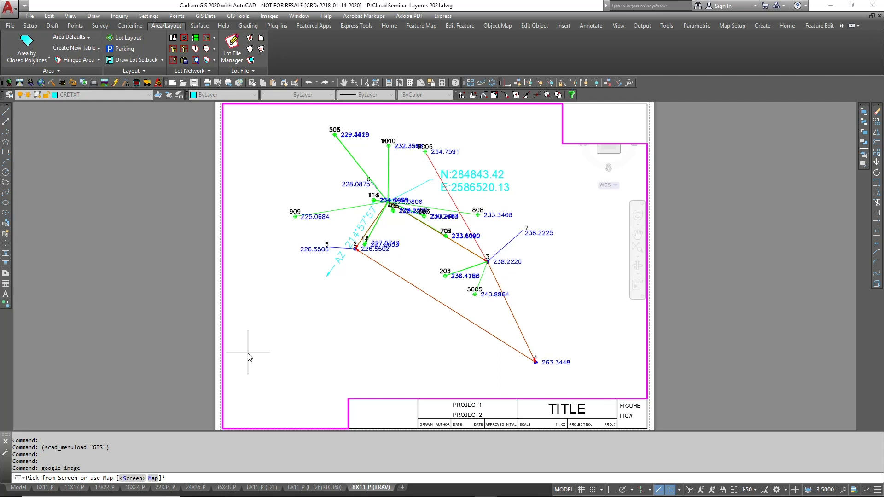
- Zoom to the previous view, define the image area, and place a High Aerial image on layer imagery in the background
{"action": "key", "text": "Return"}
{"action": "type", "text": "'Z"}
{"action": "key", "text": "Return"}
{"action": "type", "text": "P"}
{"action": "key", "text": "Return"}
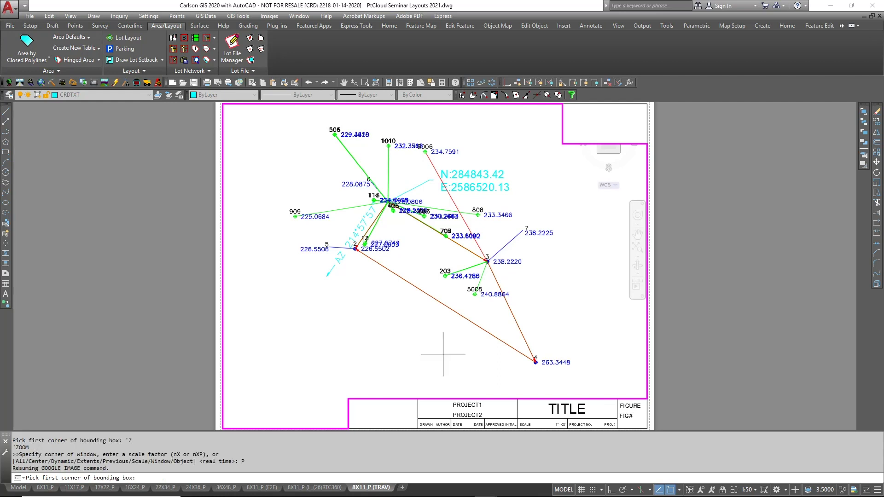
{"action": "left_click", "coordinate": [229, 381]}
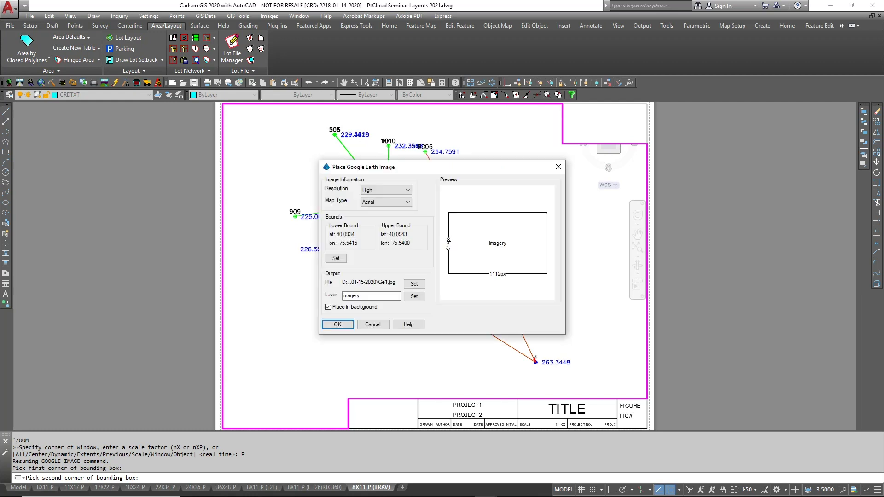
{"action": "left_click", "coordinate": [337, 325]}
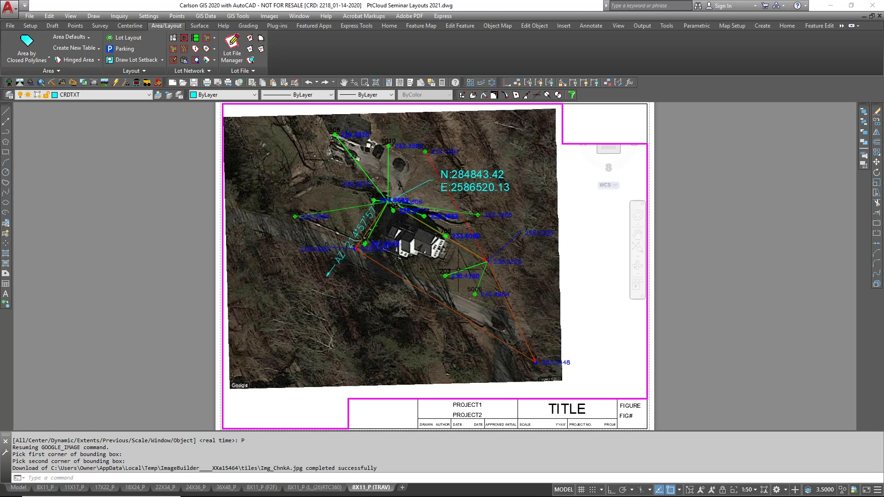
{"action": "middle_click_drag", "start_coordinate": [455, 258], "coordinate": [458, 265]}
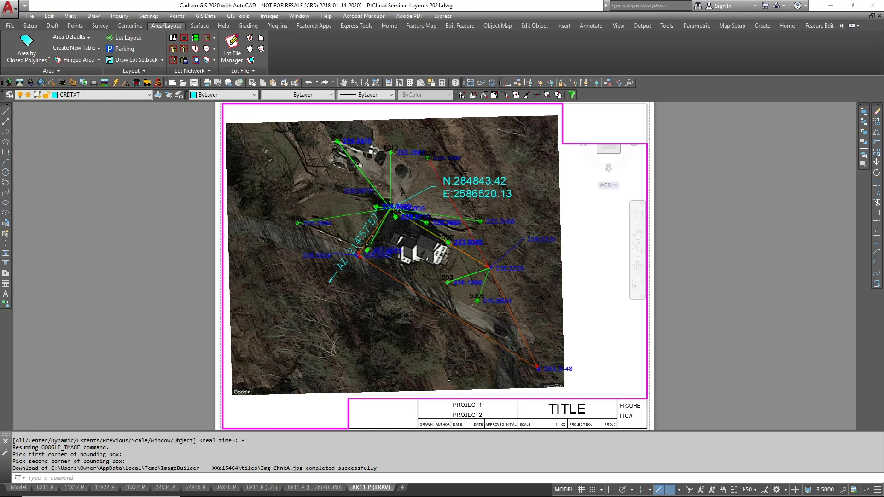
- Set point 5006's drawing description to PROP/MON
{"action": "double_click", "coordinate": [432, 158]}
{"action": "left_click", "coordinate": [444, 279]}
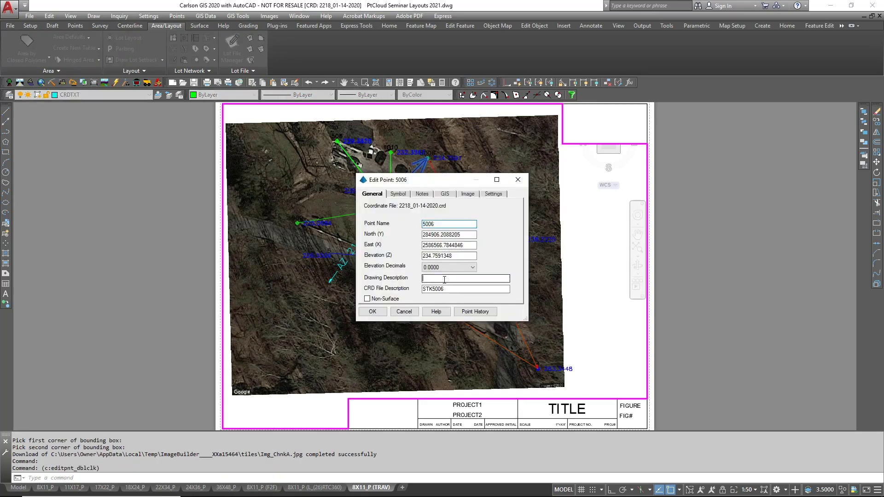
{"action": "type", "text": "prop"}
{"action": "key", "text": "BackSpace"}
{"action": "key", "text": "BackSpace"}
{"action": "key", "text": "BackSpace"}
{"action": "type", "text": "PROP/MON"}
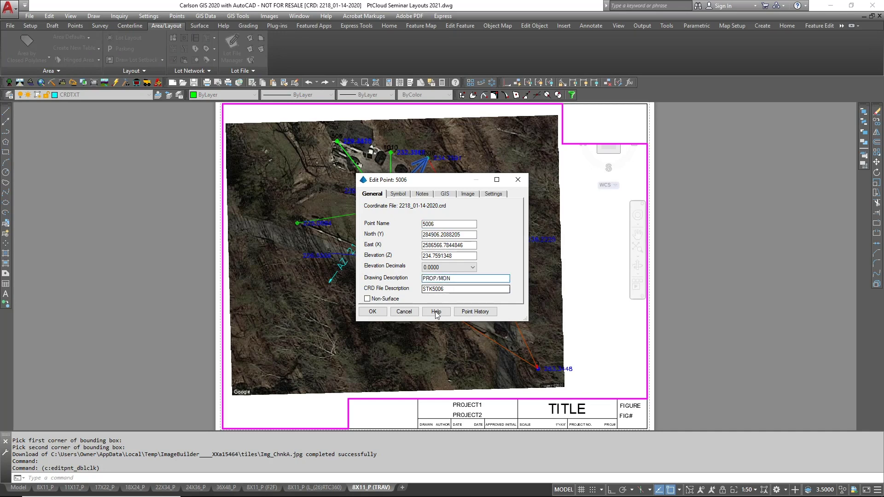
{"action": "left_click", "coordinate": [373, 312]}
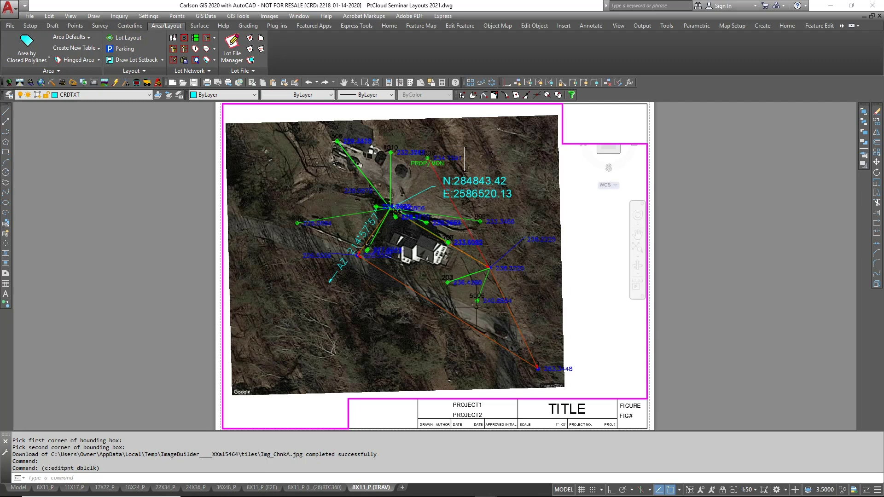
- Set point 5005's drawing description to IPF
{"action": "double_click", "coordinate": [477, 300]}
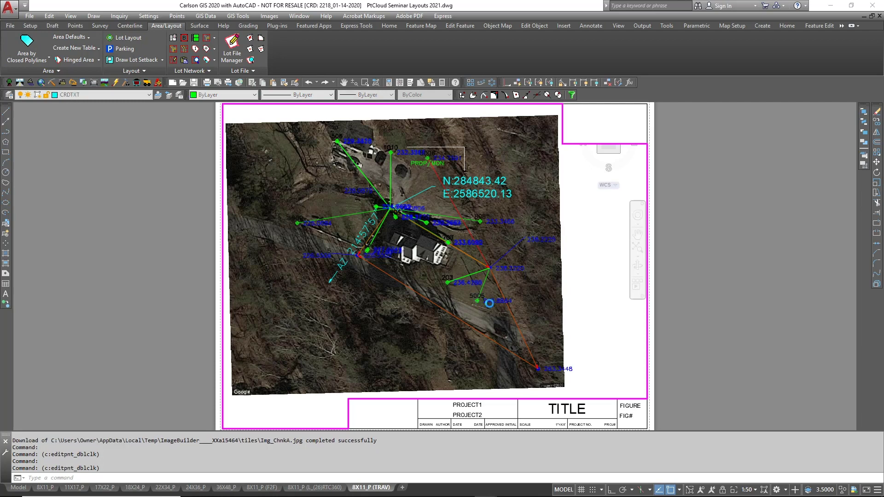
{"action": "left_click", "coordinate": [434, 278]}
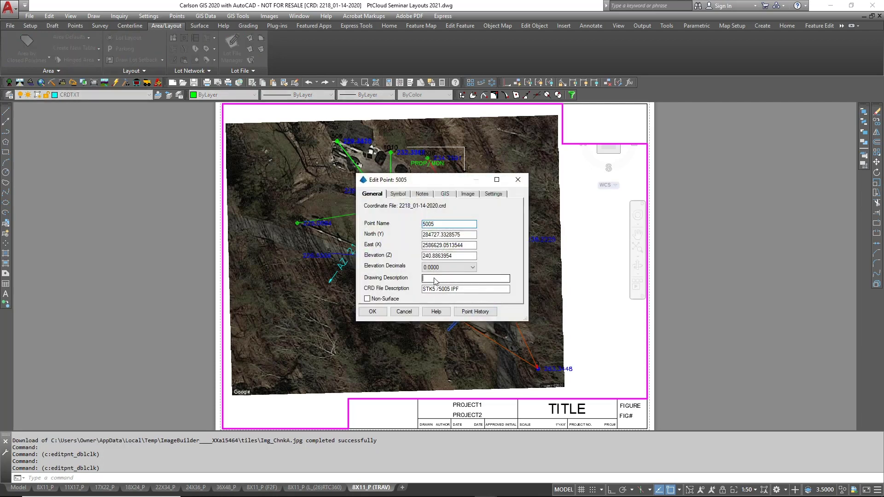
{"action": "type", "text": "ipf"}
{"action": "key", "text": "BackSpace"}
{"action": "key", "text": "BackSpace"}
{"action": "key", "text": "BackSpace"}
{"action": "type", "text": "IPF"}
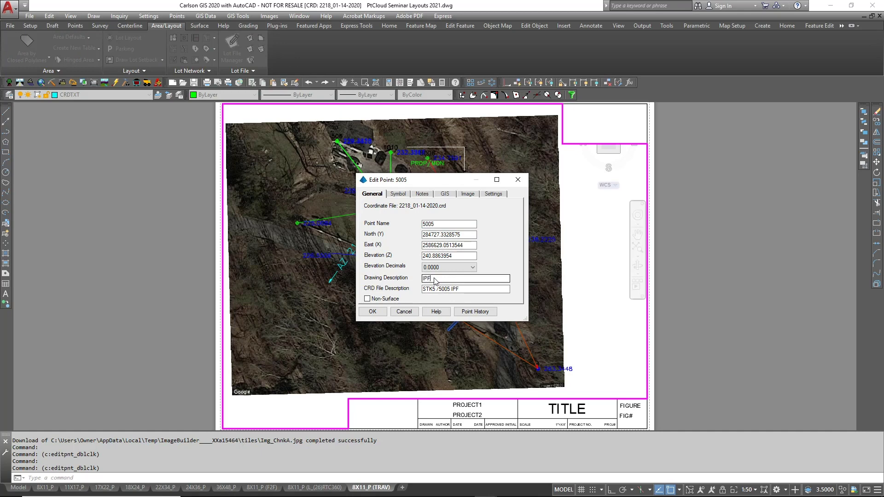
{"action": "left_click", "coordinate": [382, 311]}
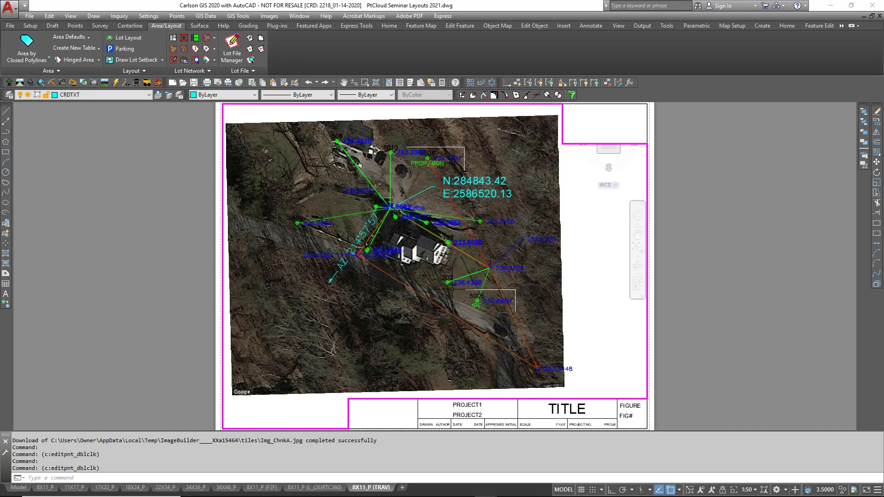